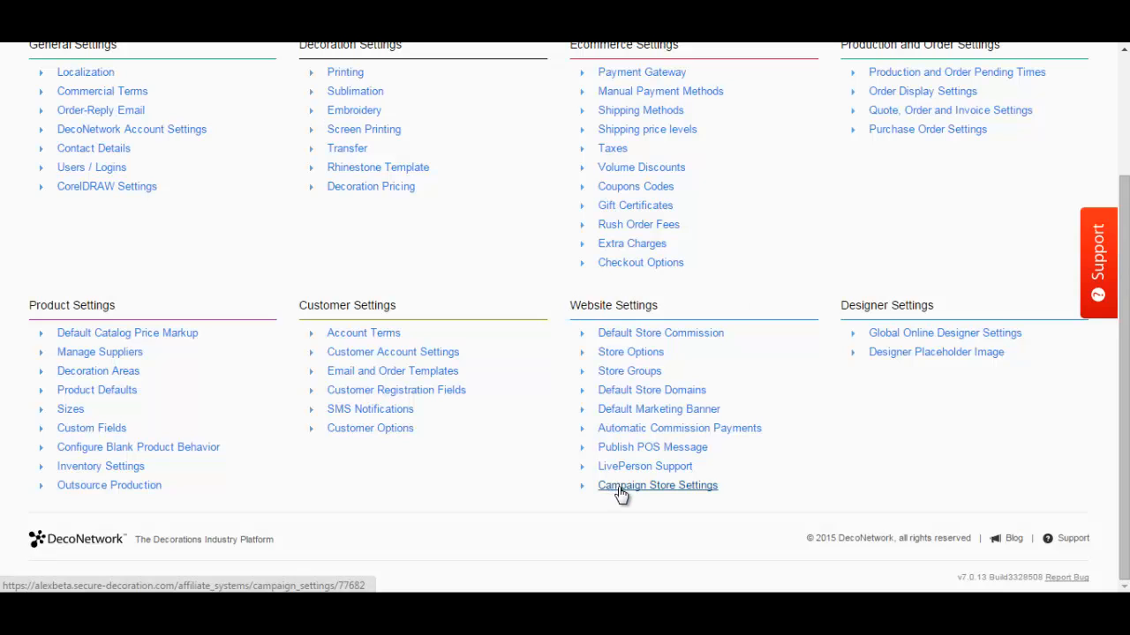
Open Campaign Store Settings and keep the Show 'Create Campaign' link set to Always
{"action": "left_click", "coordinate": [657, 485]}
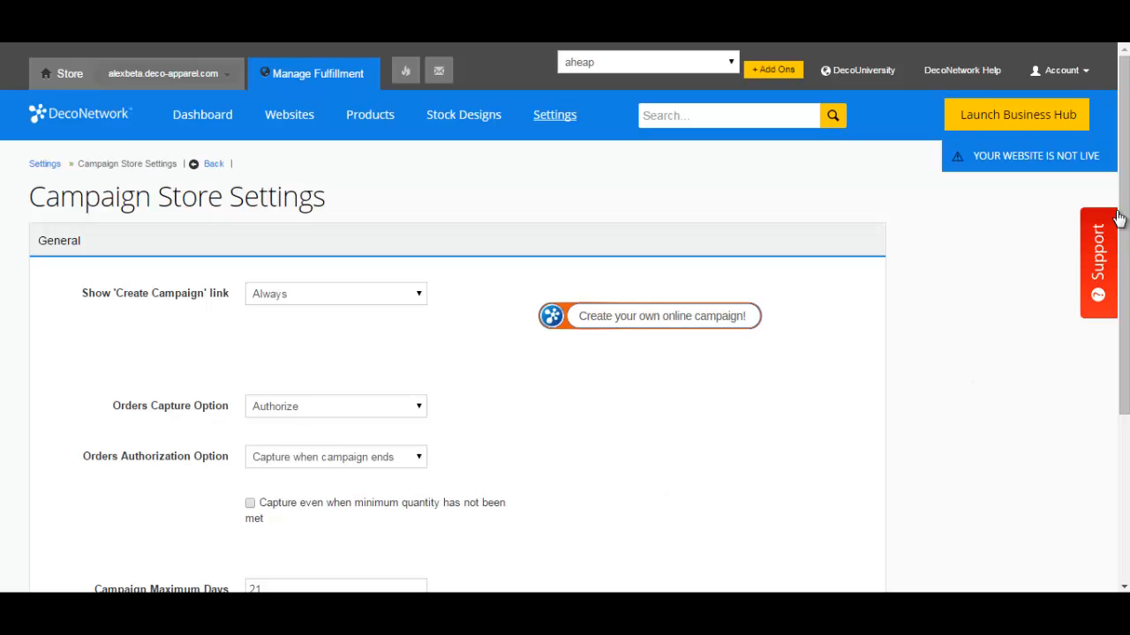
{"action": "scroll", "coordinate": [658, 486], "scroll_direction": "down", "scroll_amount": 1}
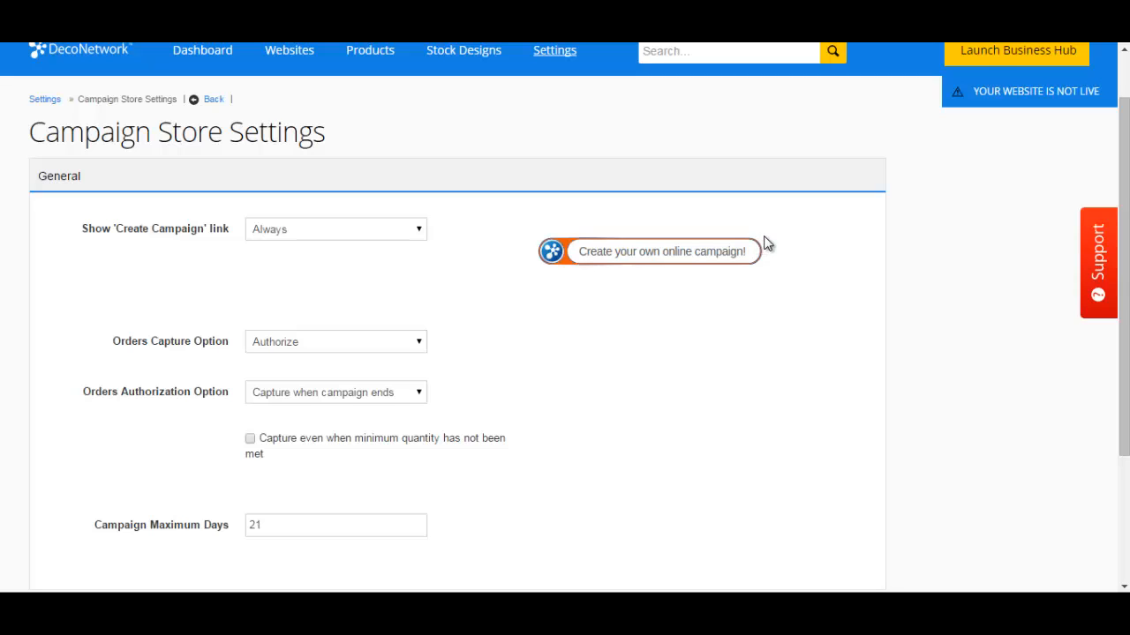
{"action": "left_click", "coordinate": [313, 235]}
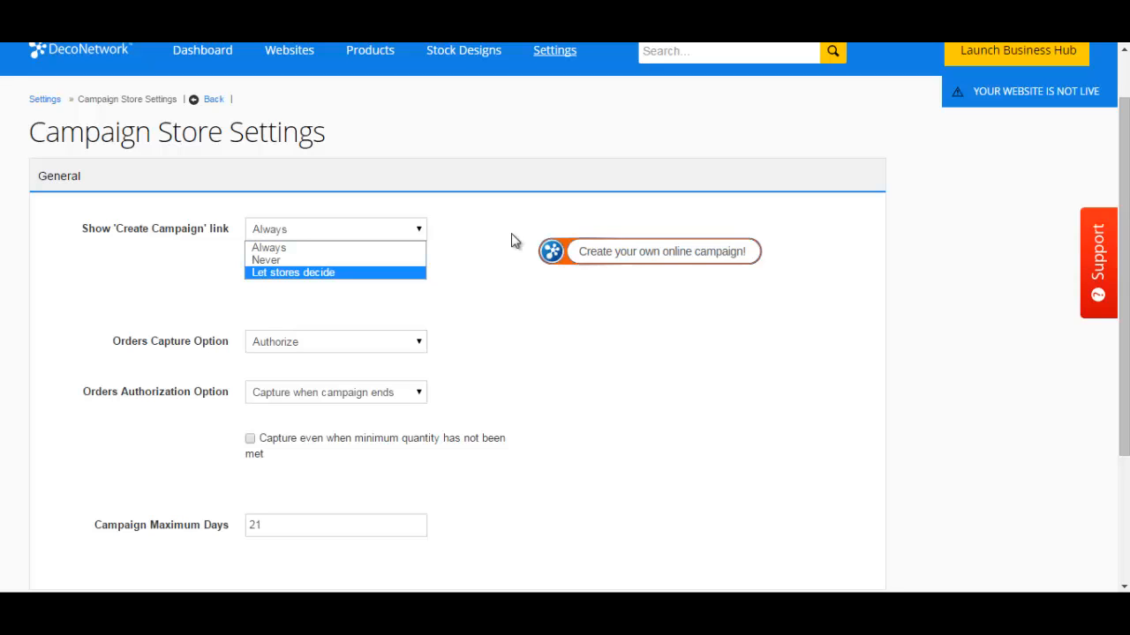
{"action": "left_click", "coordinate": [522, 269]}
{"action": "scroll", "coordinate": [572, 336], "scroll_direction": "down", "scroll_amount": 1}
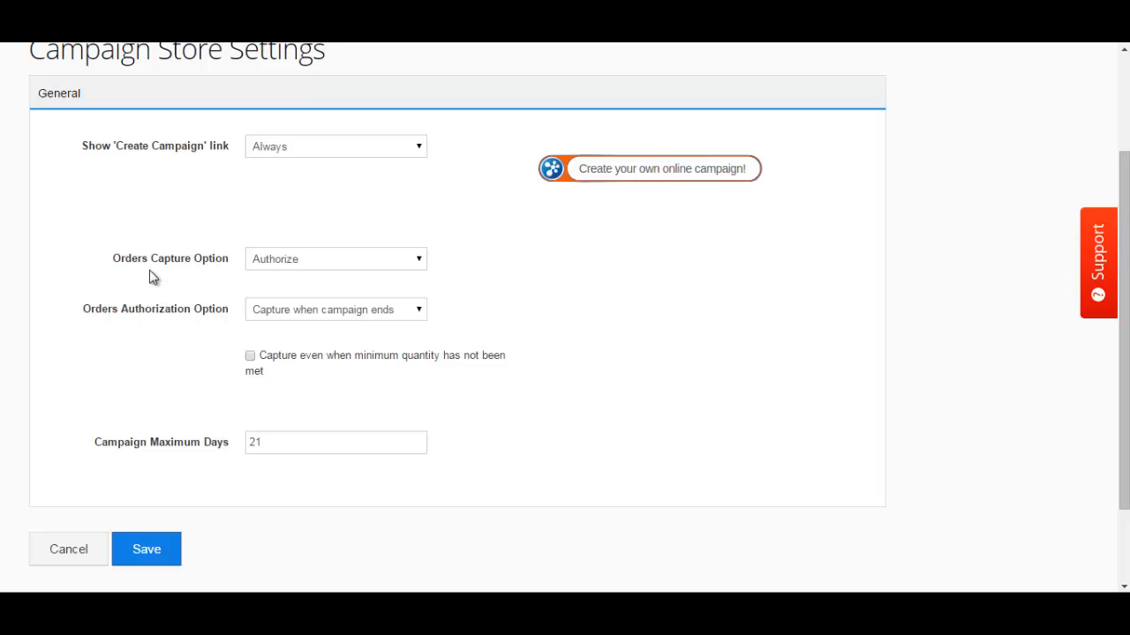
{"action": "left_click", "coordinate": [292, 260]}
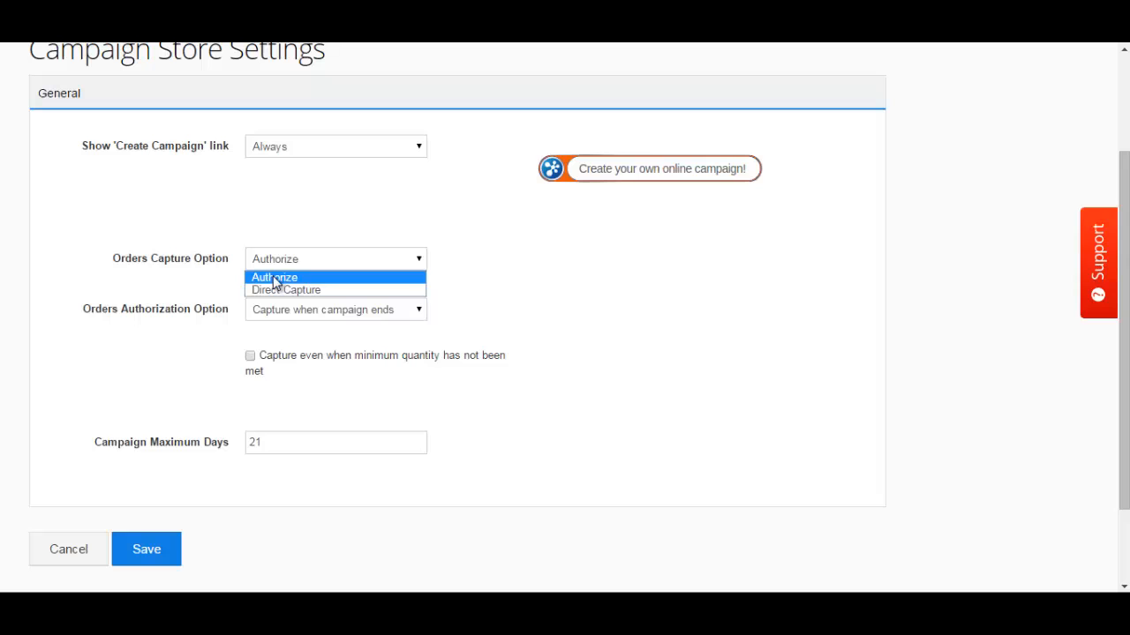
{"action": "left_click", "coordinate": [453, 297]}
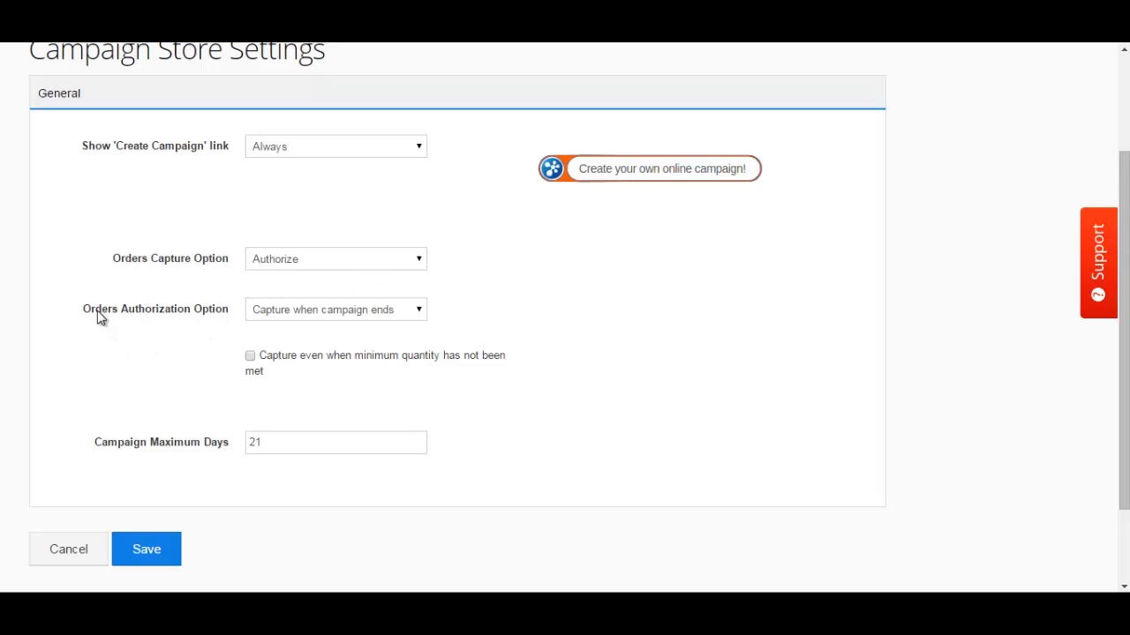
{"action": "left_click", "coordinate": [356, 316]}
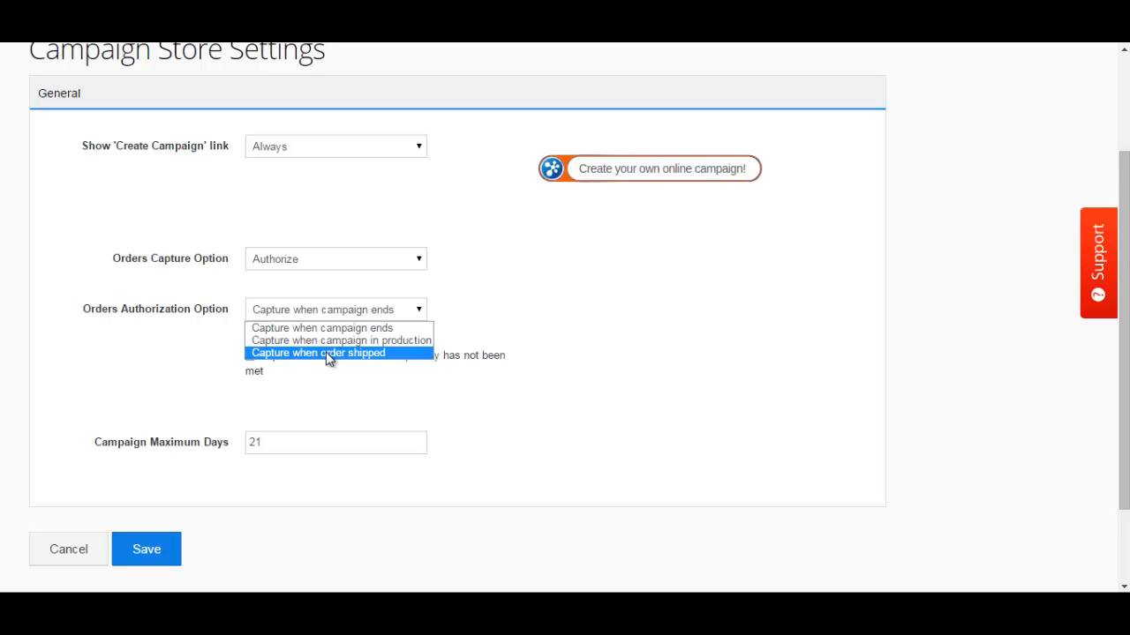
{"action": "left_click", "coordinate": [575, 331]}
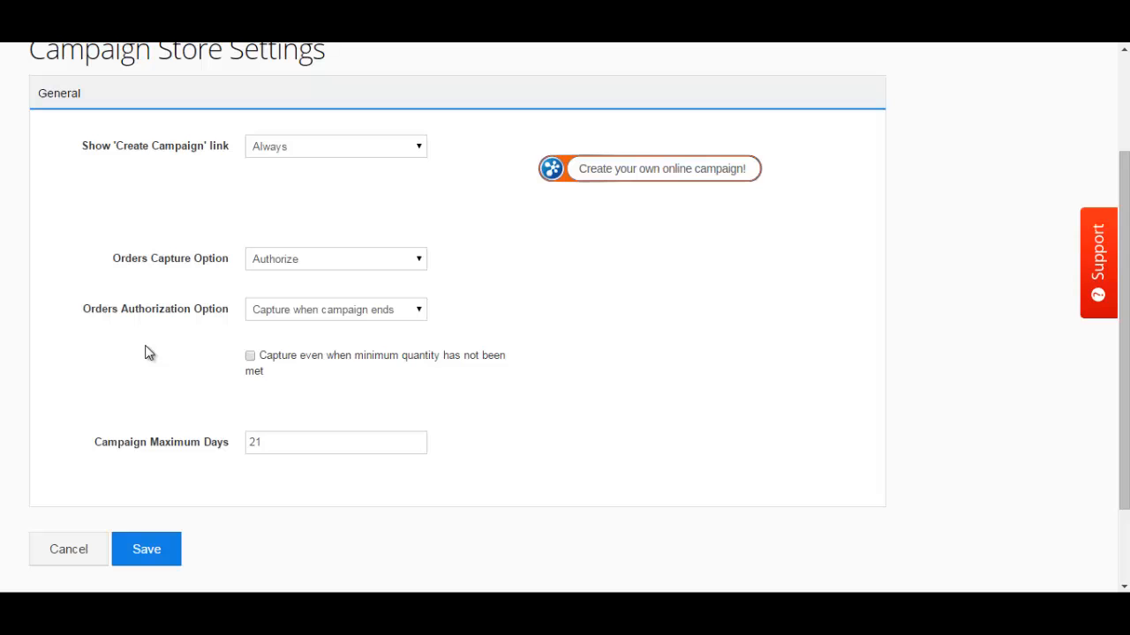
{"action": "left_click", "coordinate": [251, 357]}
{"action": "scroll", "coordinate": [284, 401], "scroll_direction": "down", "scroll_amount": 3}
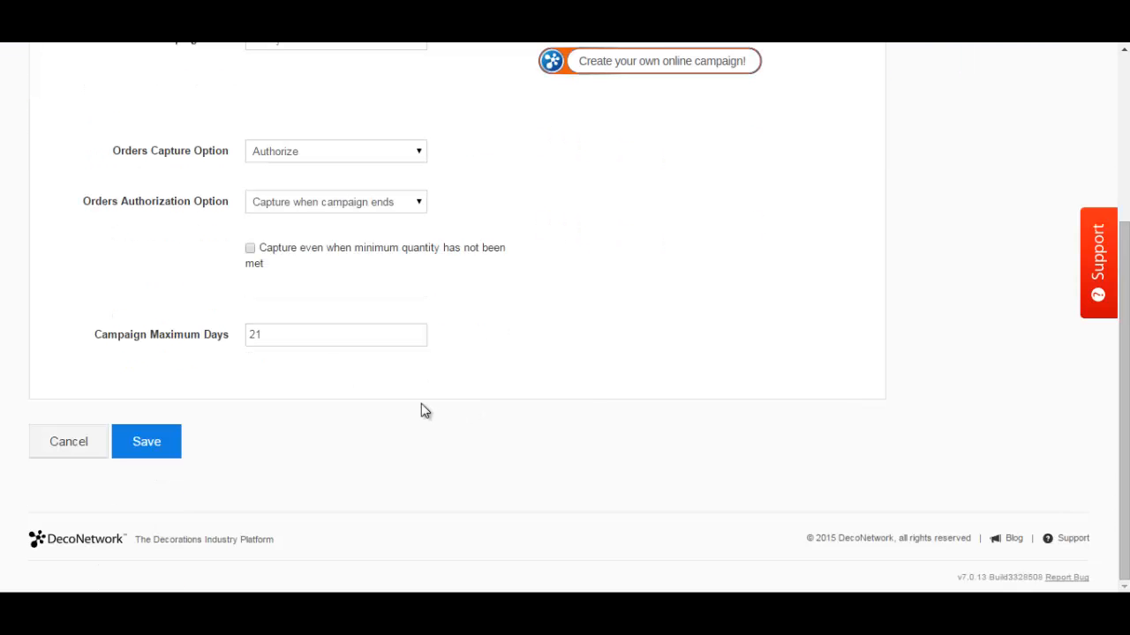
Save the campaign store settings and start adding a new campaign from Websites
{"action": "left_click", "coordinate": [133, 446]}
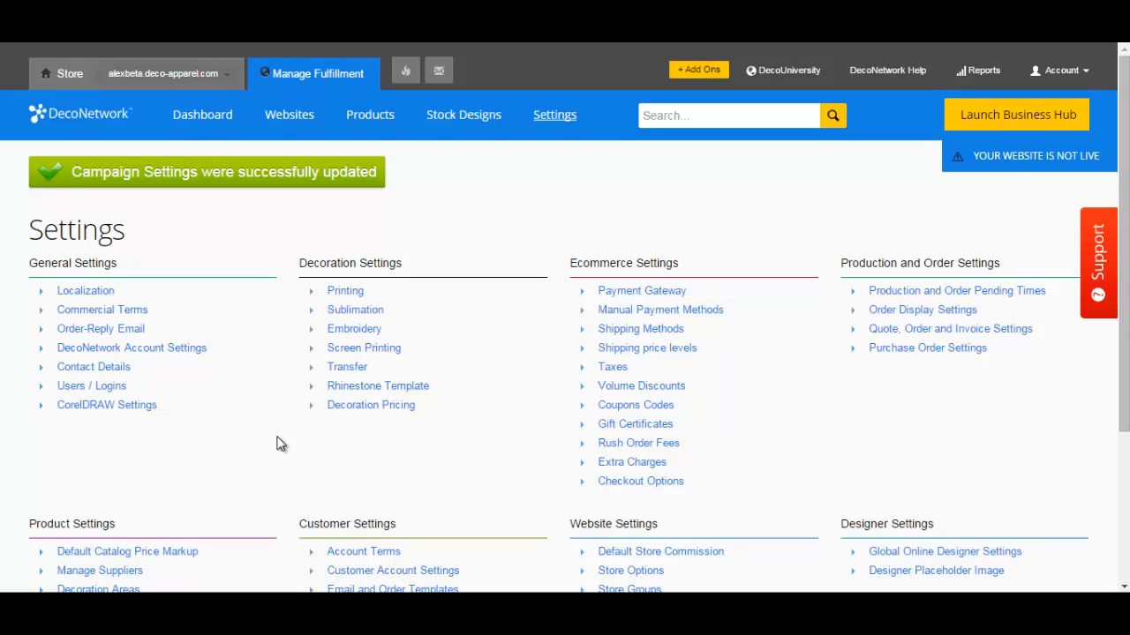
{"action": "left_click", "coordinate": [292, 122]}
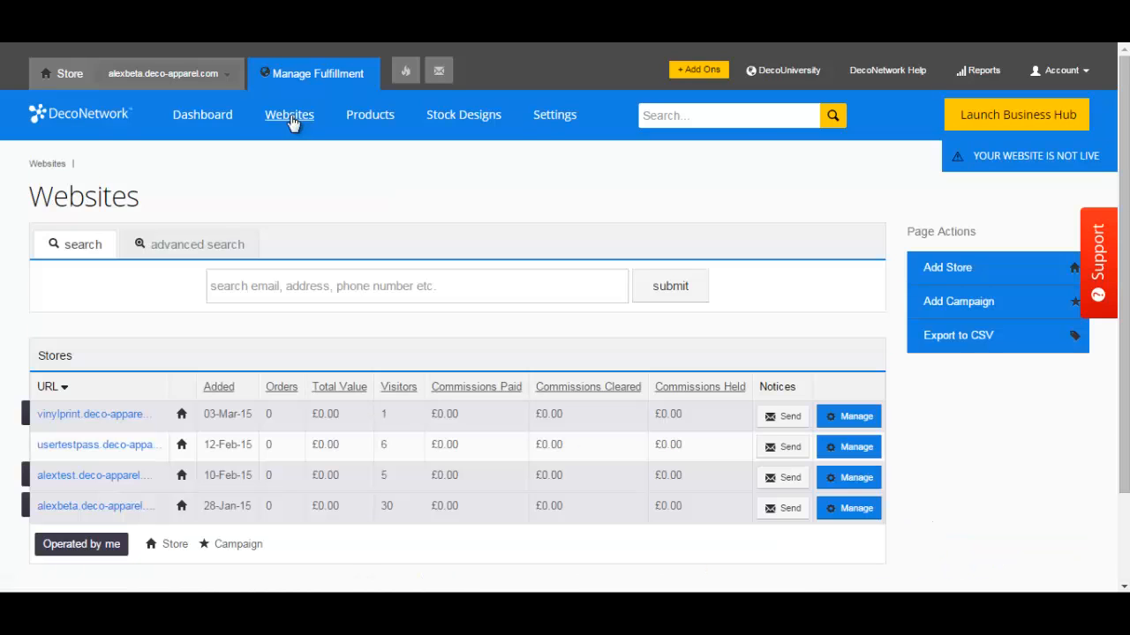
{"action": "left_click", "coordinate": [955, 304]}
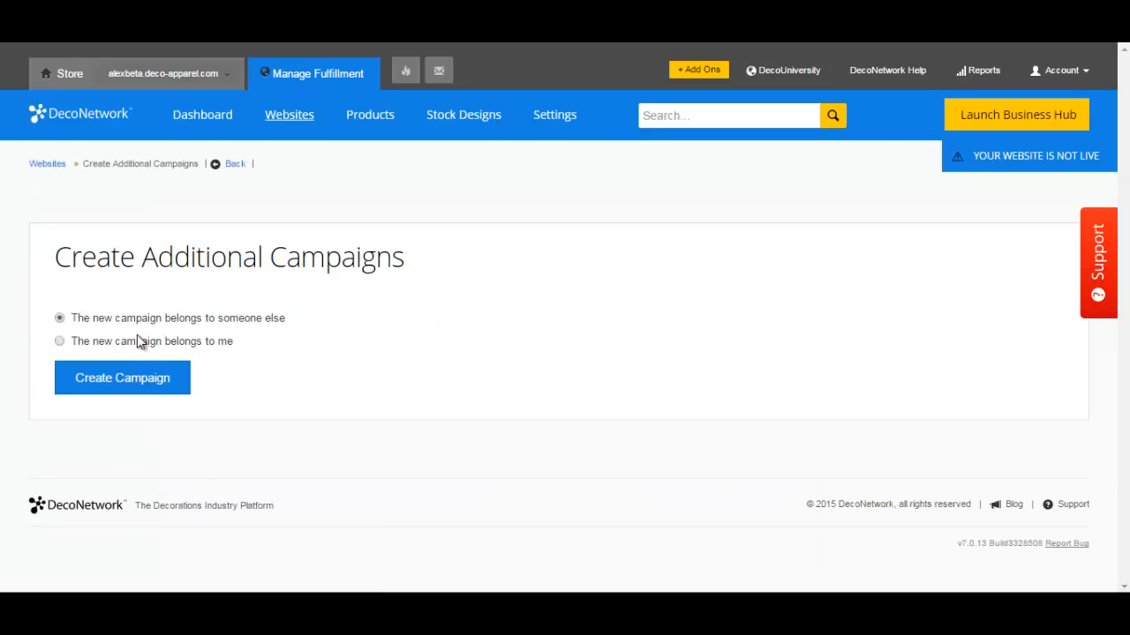
Create a campaign owned by me using the Heavy Cotton T-Shirt and continue to Design
{"action": "left_click", "coordinate": [60, 343]}
{"action": "left_click", "coordinate": [122, 385]}
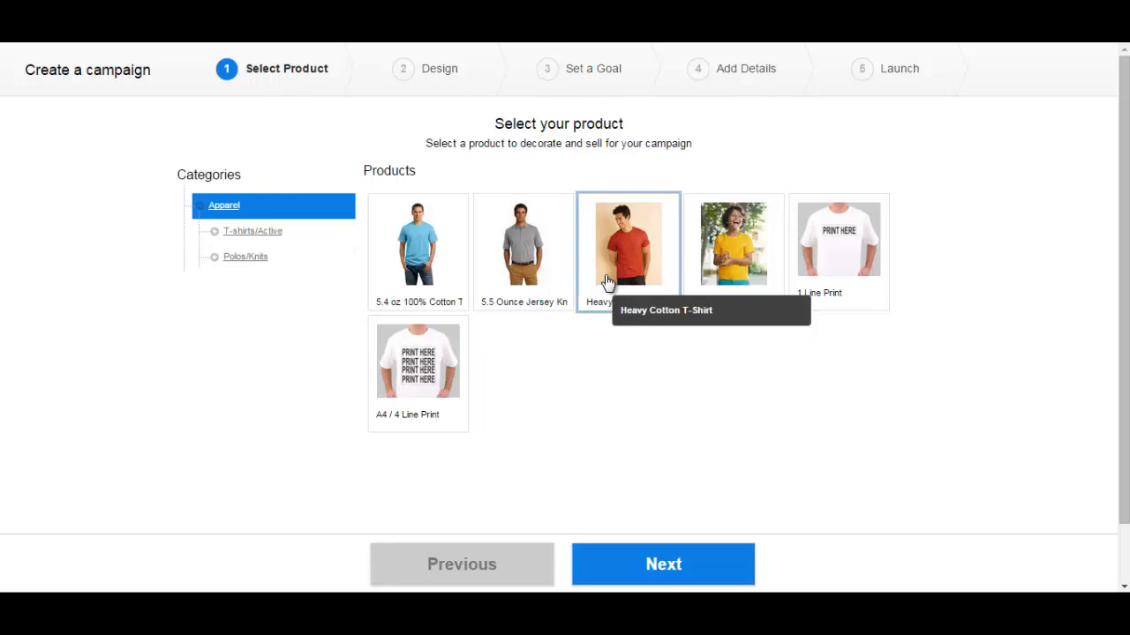
{"action": "left_click", "coordinate": [639, 247]}
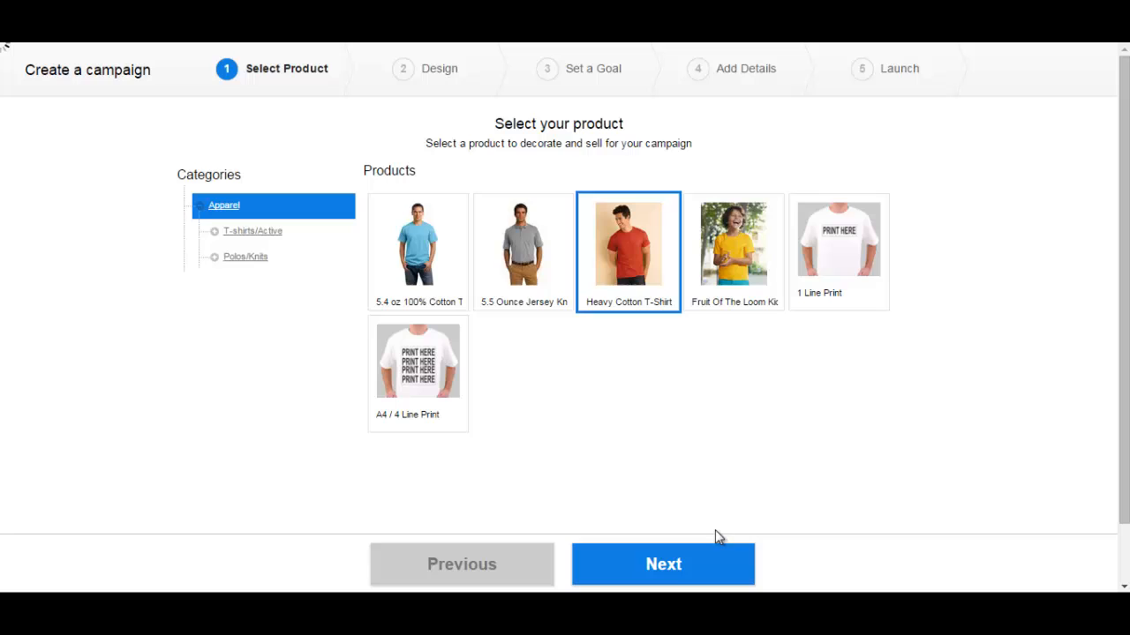
{"action": "left_click", "coordinate": [671, 566]}
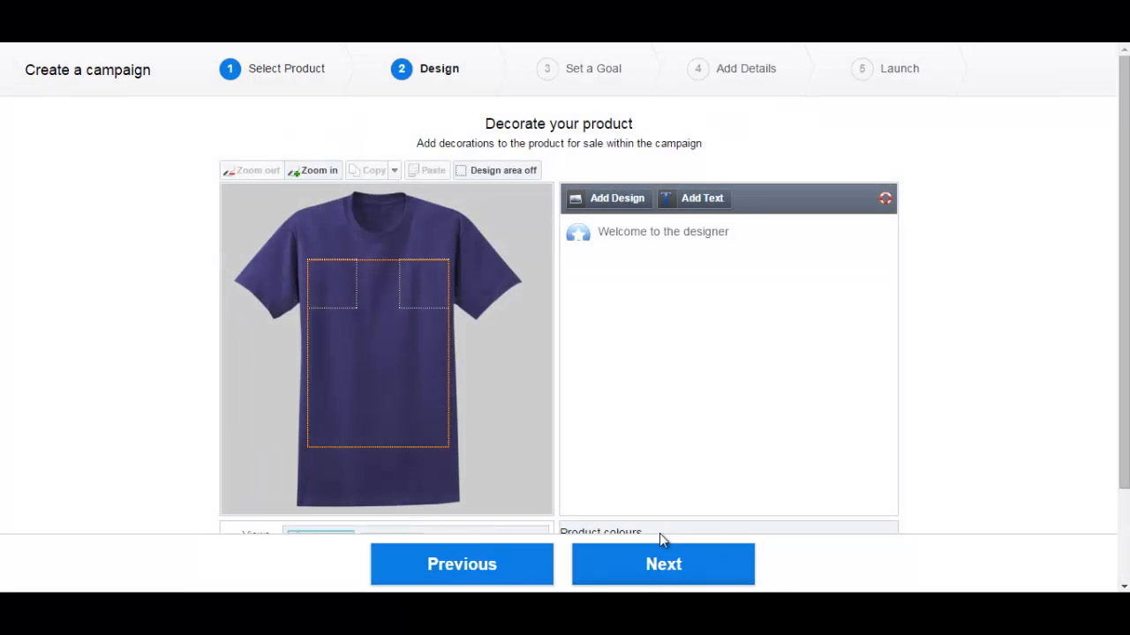
Make the shirt white, add the MORE BOOKS printing design, and continue to Set a Goal
{"action": "left_click_drag", "start_coordinate": [1124, 271], "coordinate": [1120, 407]}
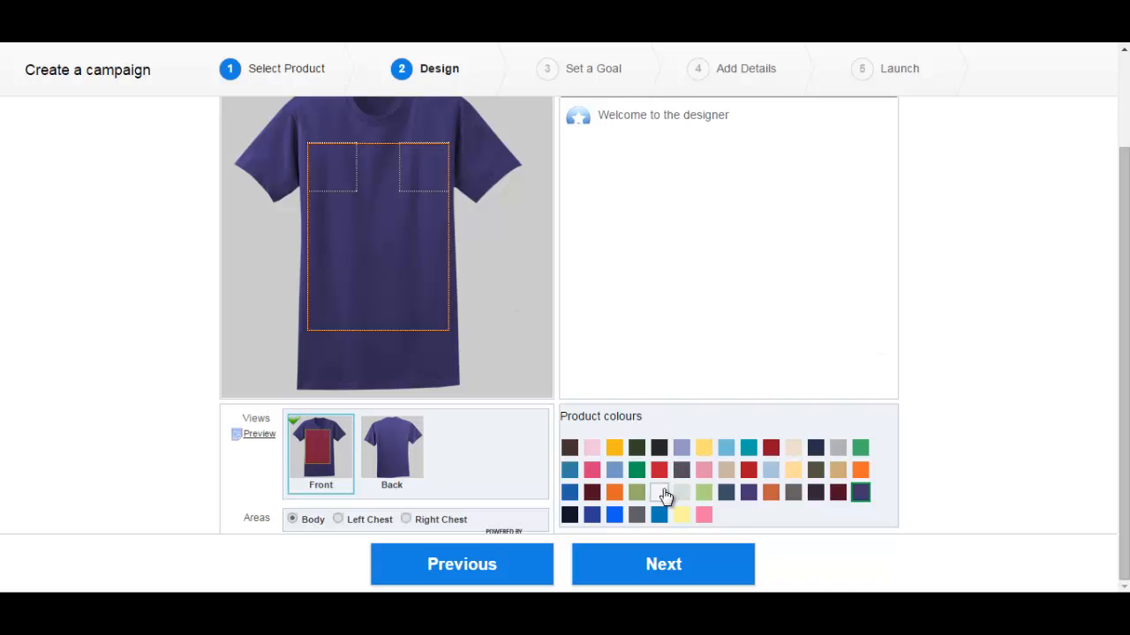
{"action": "left_click", "coordinate": [661, 494]}
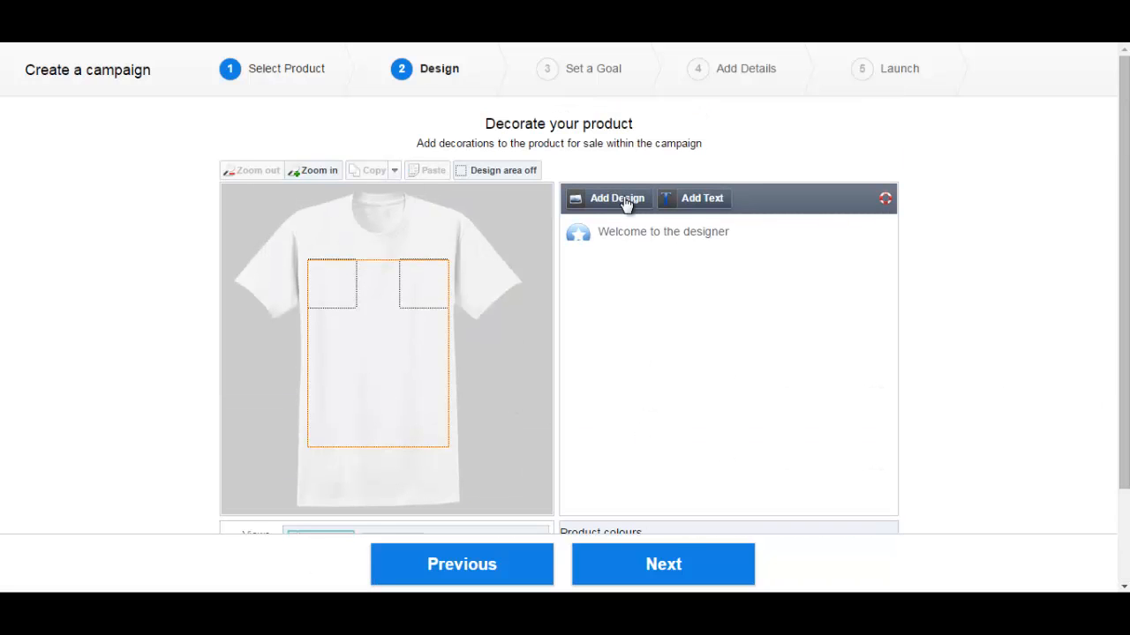
{"action": "left_click", "coordinate": [623, 199]}
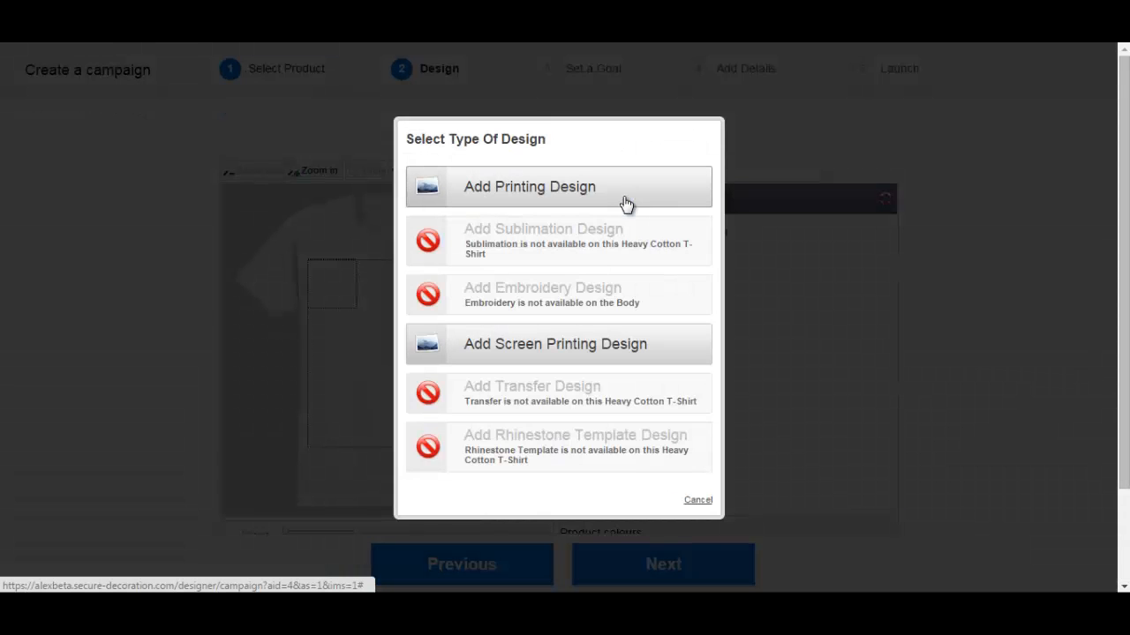
{"action": "left_click", "coordinate": [553, 187]}
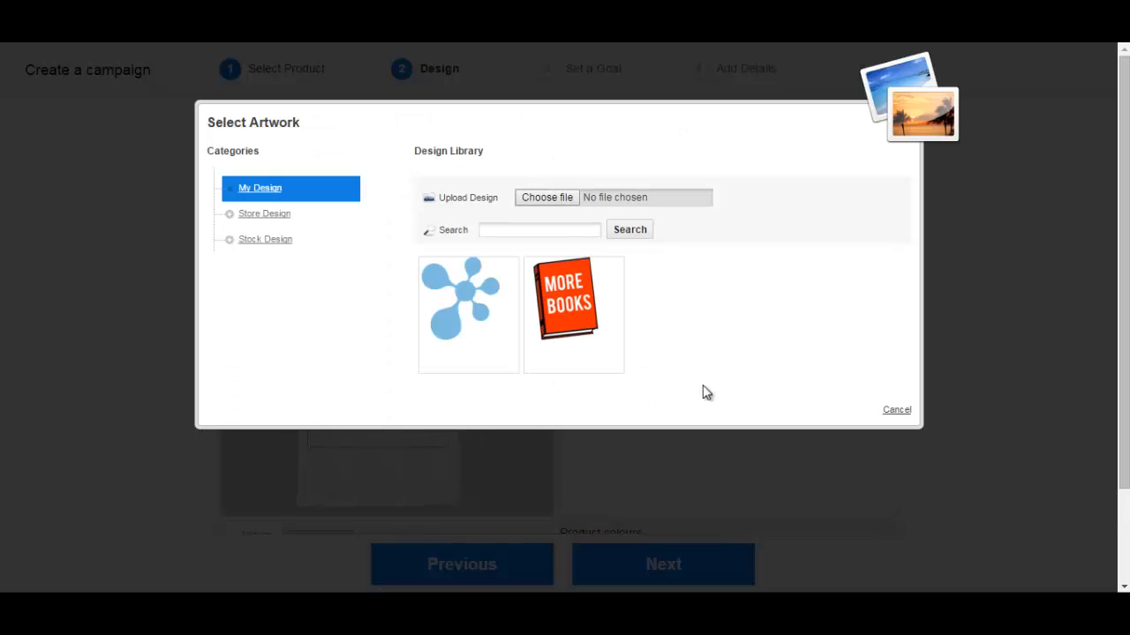
{"action": "left_click", "coordinate": [578, 311]}
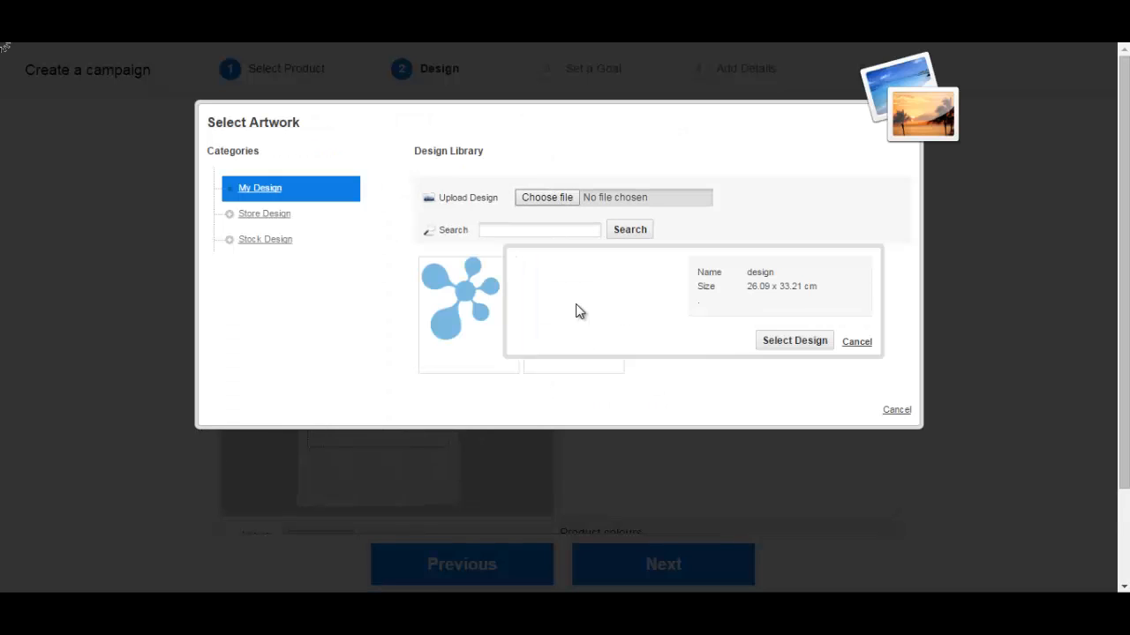
{"action": "left_click", "coordinate": [795, 342]}
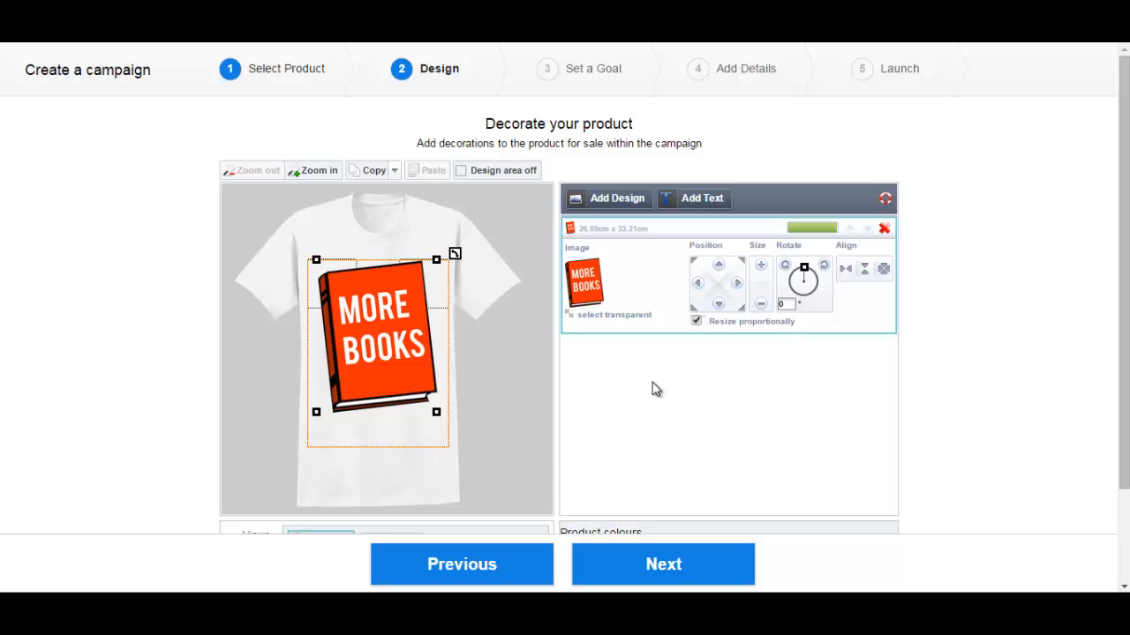
{"action": "left_click", "coordinate": [667, 566]}
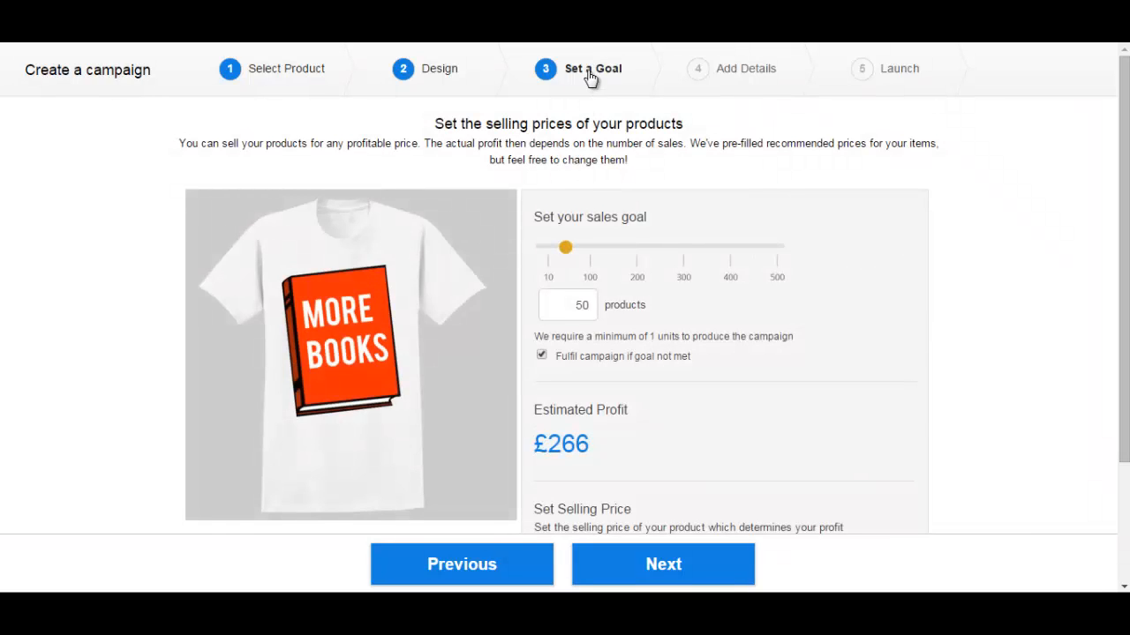
Set the campaign sales goal to 100 products
{"action": "left_click_drag", "start_coordinate": [1124, 157], "coordinate": [1113, 180]}
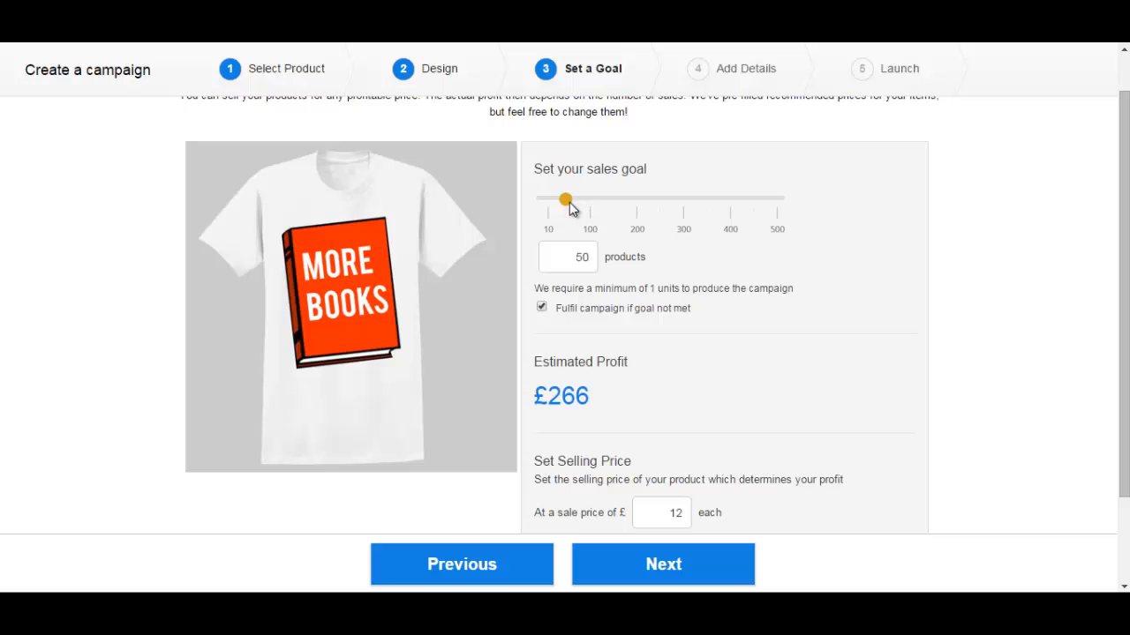
{"action": "left_click_drag", "start_coordinate": [567, 201], "coordinate": [711, 204]}
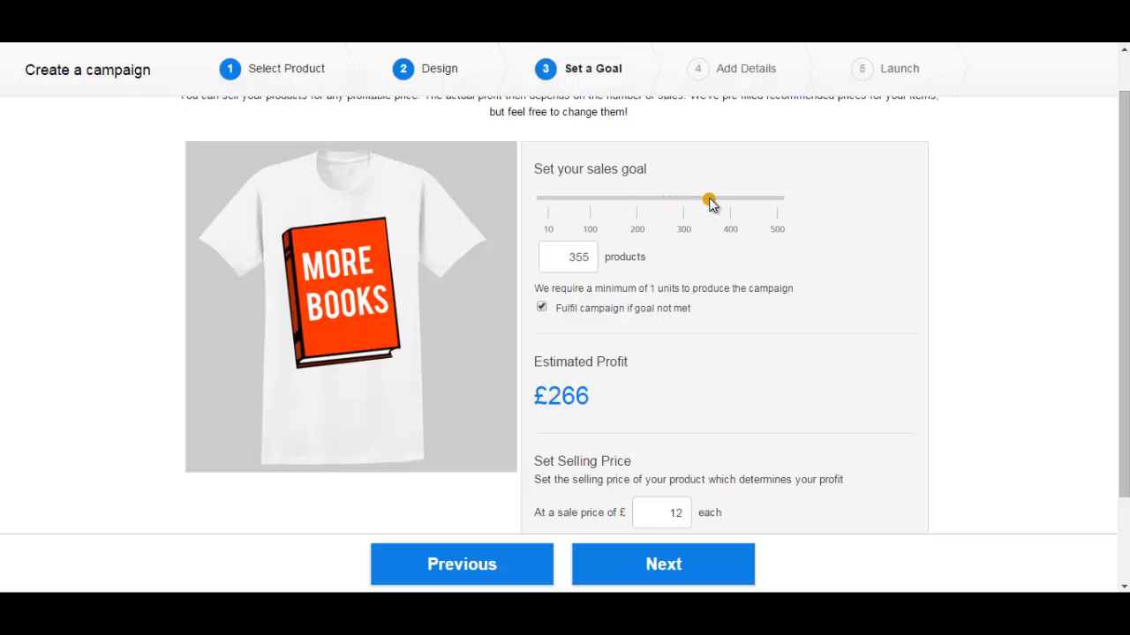
{"action": "left_click", "coordinate": [569, 257]}
{"action": "left_click_drag", "start_coordinate": [569, 257], "coordinate": [608, 263]}
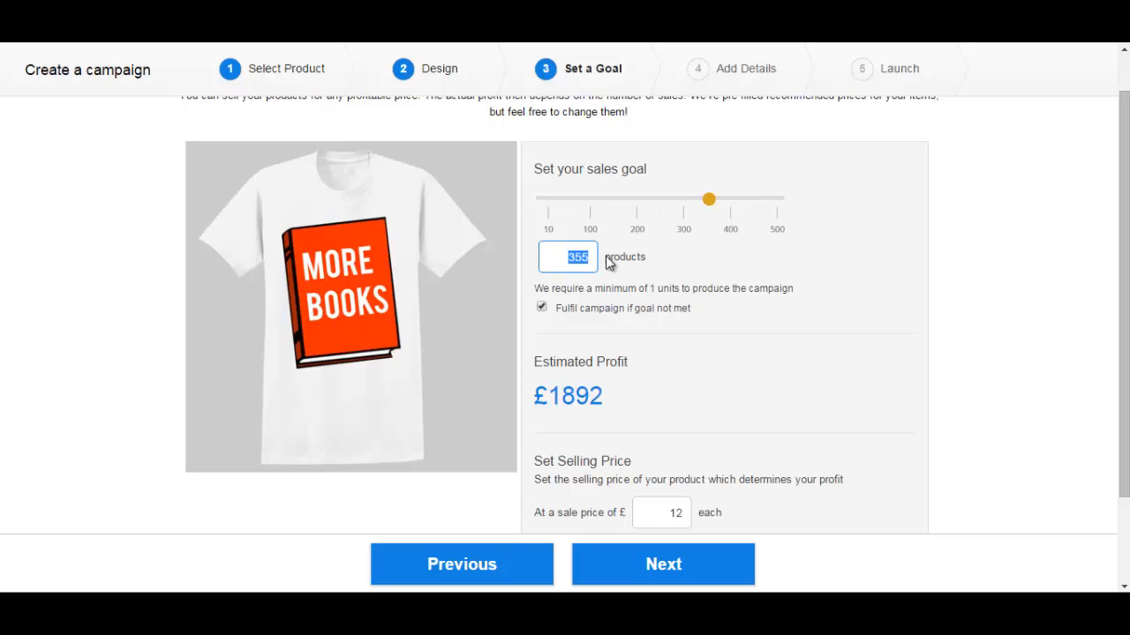
{"action": "type", "text": "100"}
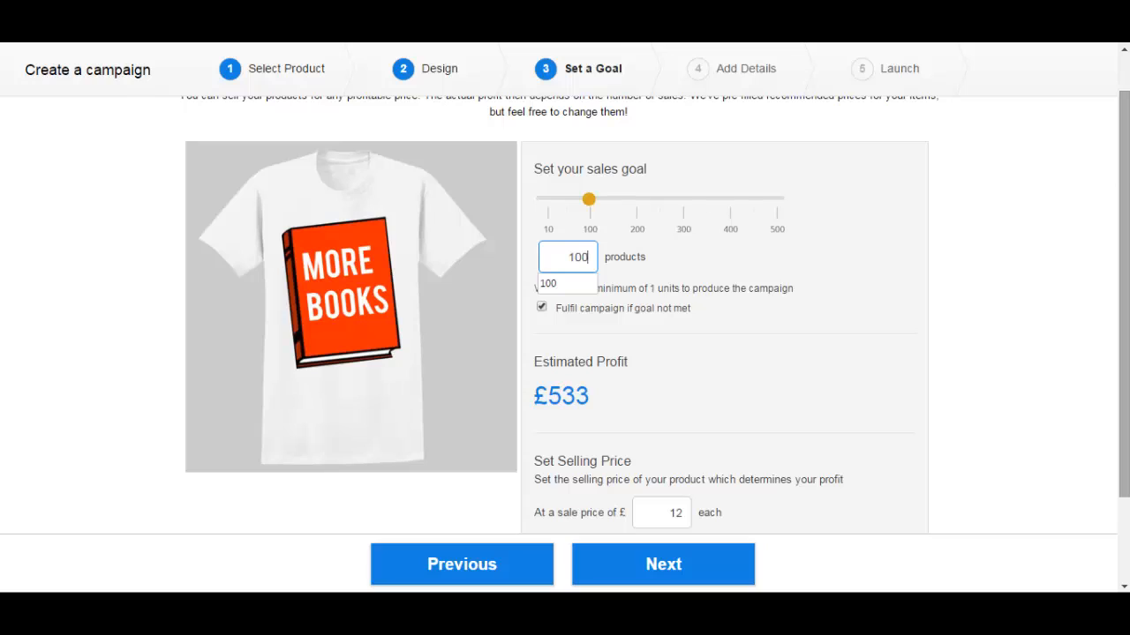
{"action": "left_click", "coordinate": [960, 251]}
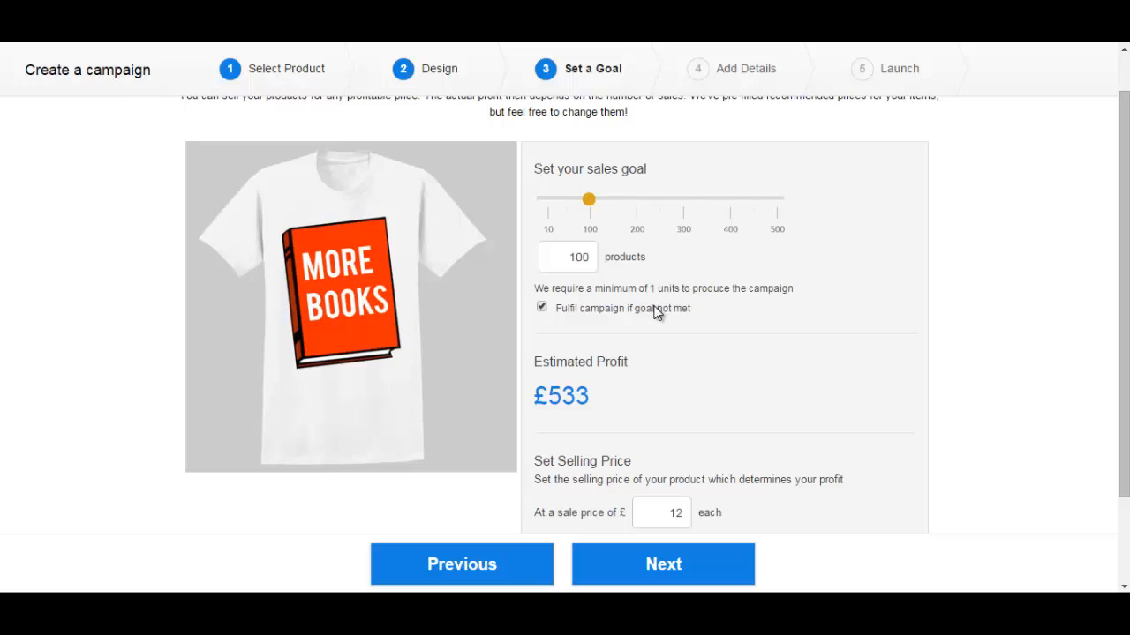
Keep the campaign fulfilled even if the goal isn't met and review the £12 price
{"action": "left_click", "coordinate": [542, 309]}
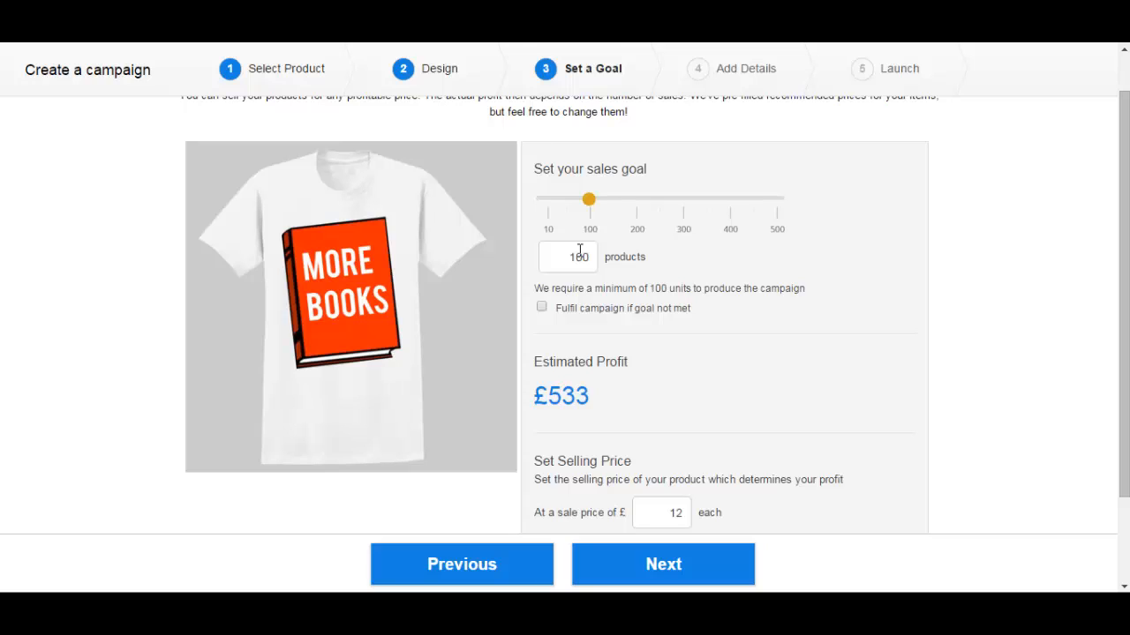
{"action": "left_click", "coordinate": [542, 309]}
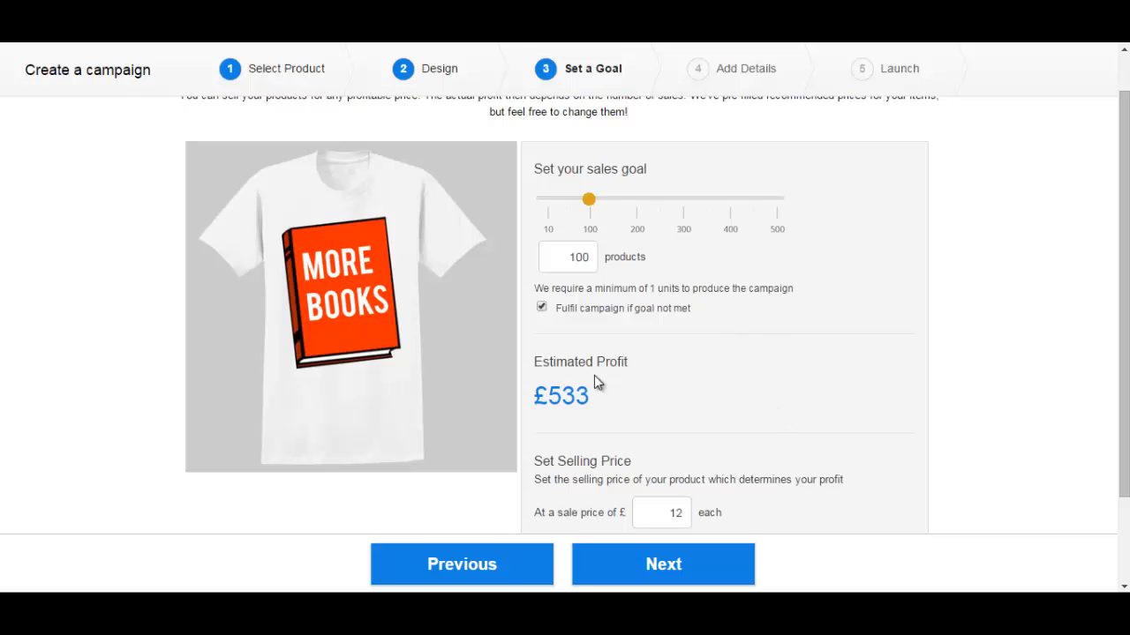
{"action": "scroll", "coordinate": [591, 375], "scroll_direction": "down", "scroll_amount": 1}
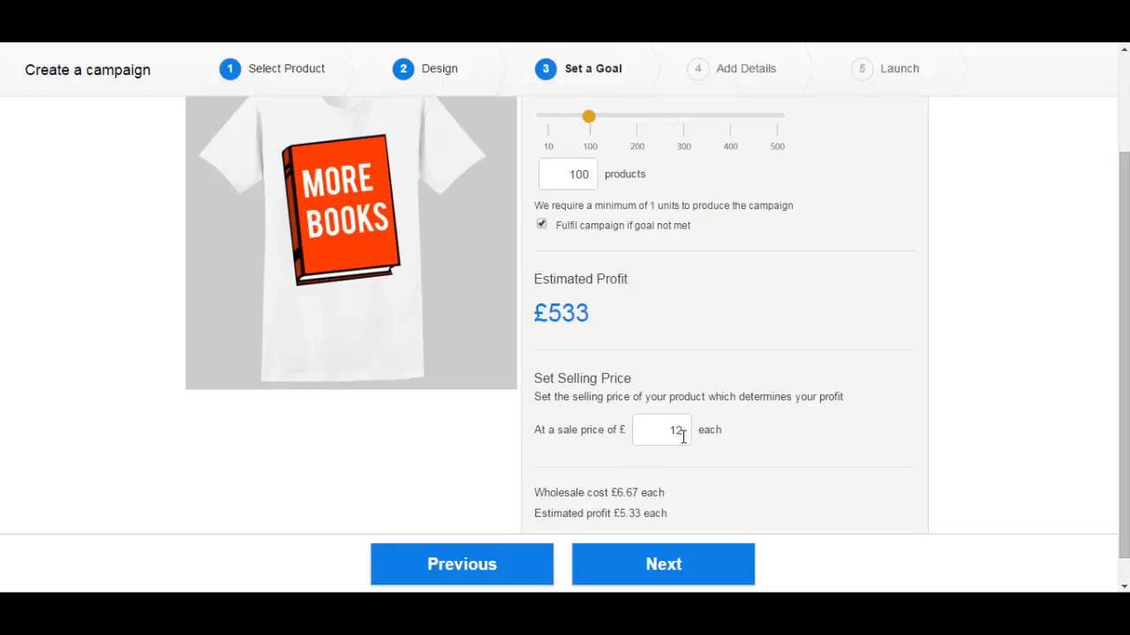
{"action": "scroll", "coordinate": [629, 374], "scroll_direction": "up", "scroll_amount": 1}
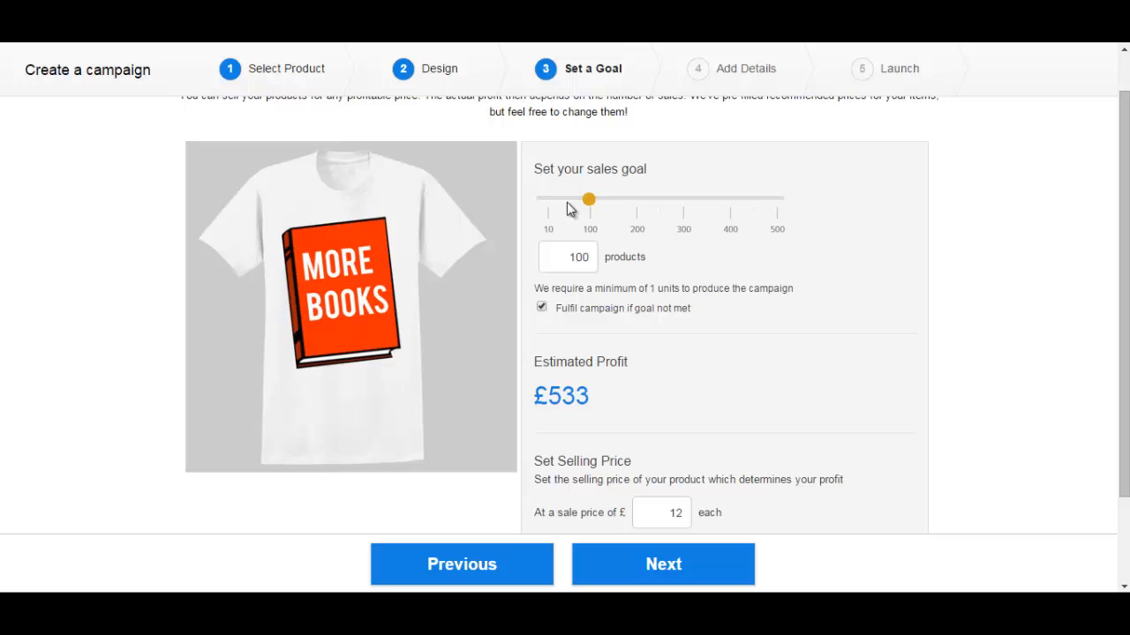
{"action": "scroll", "coordinate": [1127, 211], "scroll_direction": "down", "scroll_amount": 1}
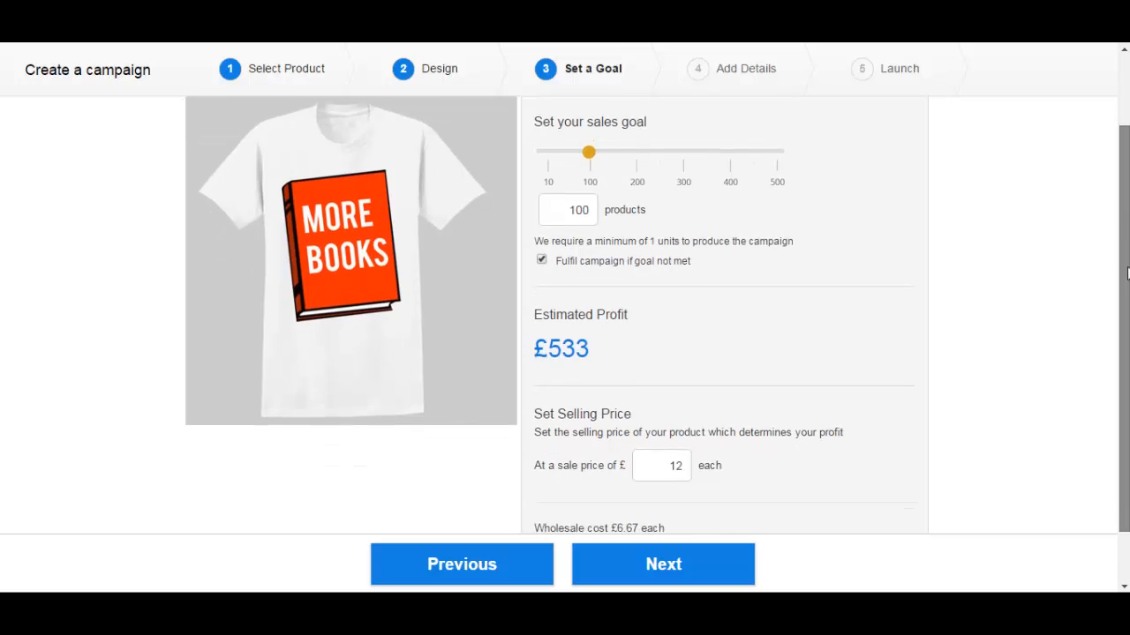
Change the sale price from £12 to £15.00, raising estimated profit to £815
{"action": "left_click_drag", "start_coordinate": [655, 424], "coordinate": [703, 427]}
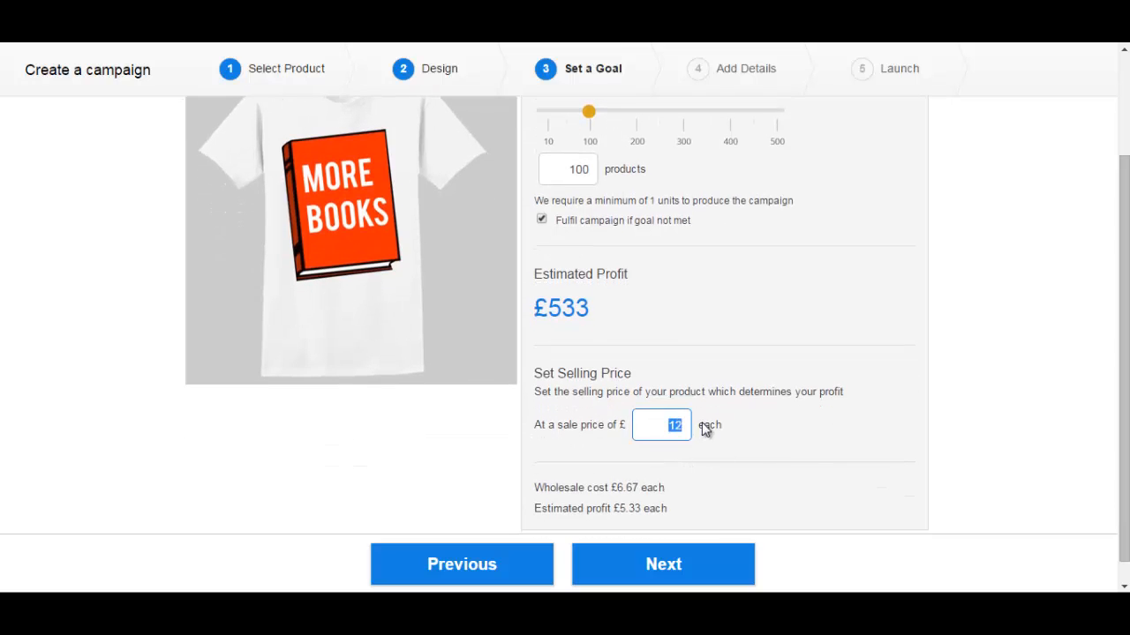
{"action": "type", "text": "15.00"}
{"action": "left_click", "coordinate": [713, 398]}
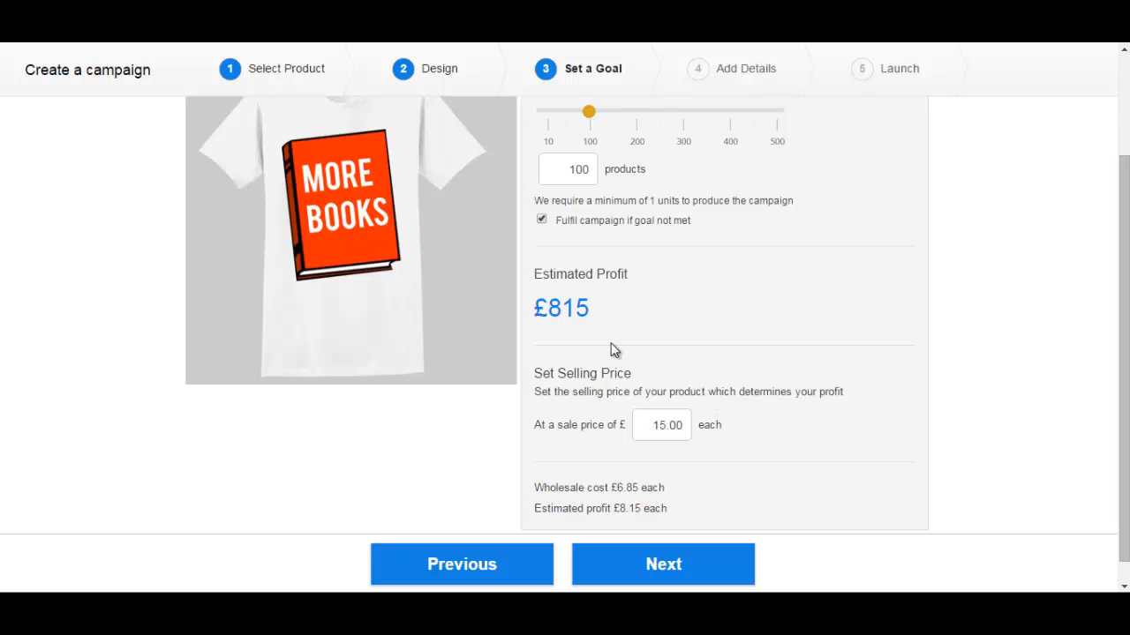
{"action": "scroll", "coordinate": [549, 311], "scroll_direction": "down", "scroll_amount": 1}
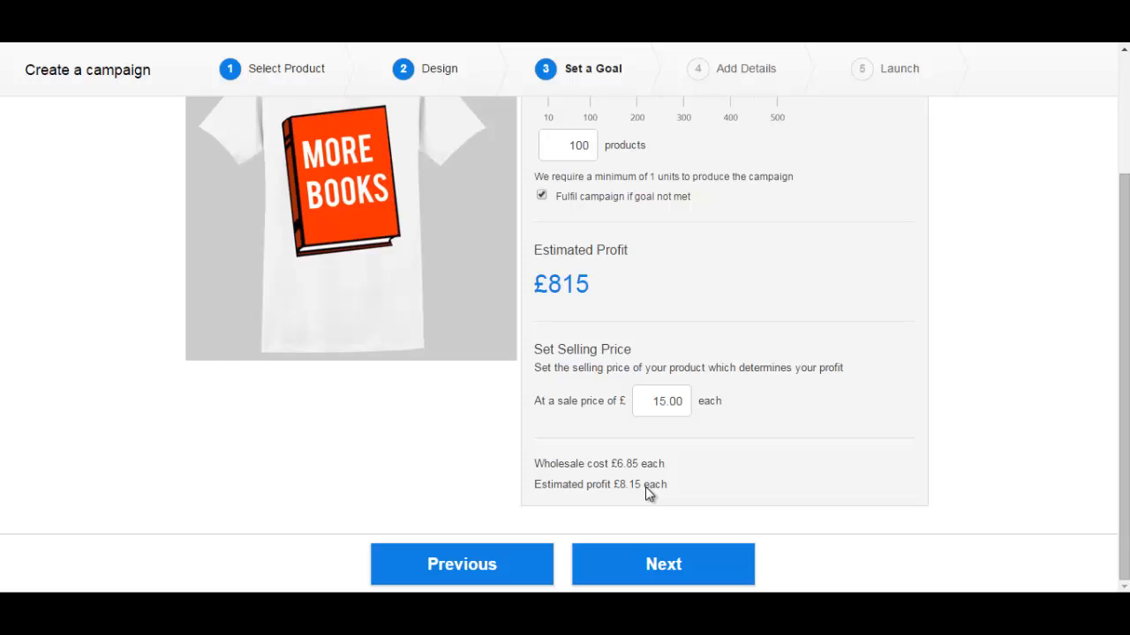
Move to Add Details and title the campaign 'Get more books in schools'
{"action": "left_click", "coordinate": [662, 570]}
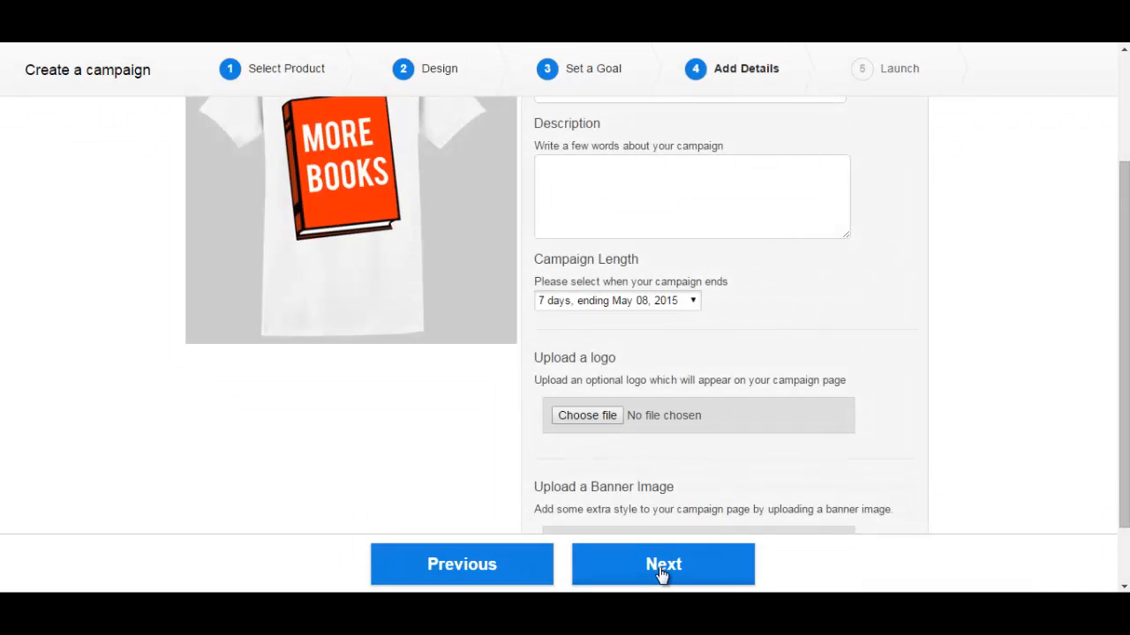
{"action": "left_click_drag", "start_coordinate": [1123, 461], "coordinate": [1103, 309]}
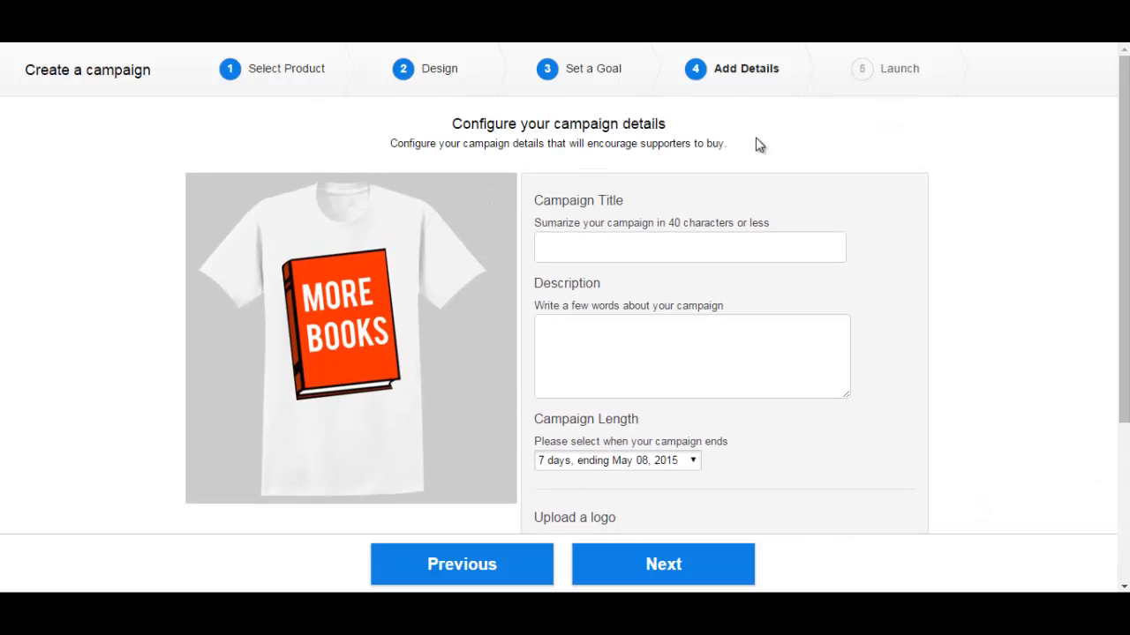
{"action": "left_click", "coordinate": [568, 247]}
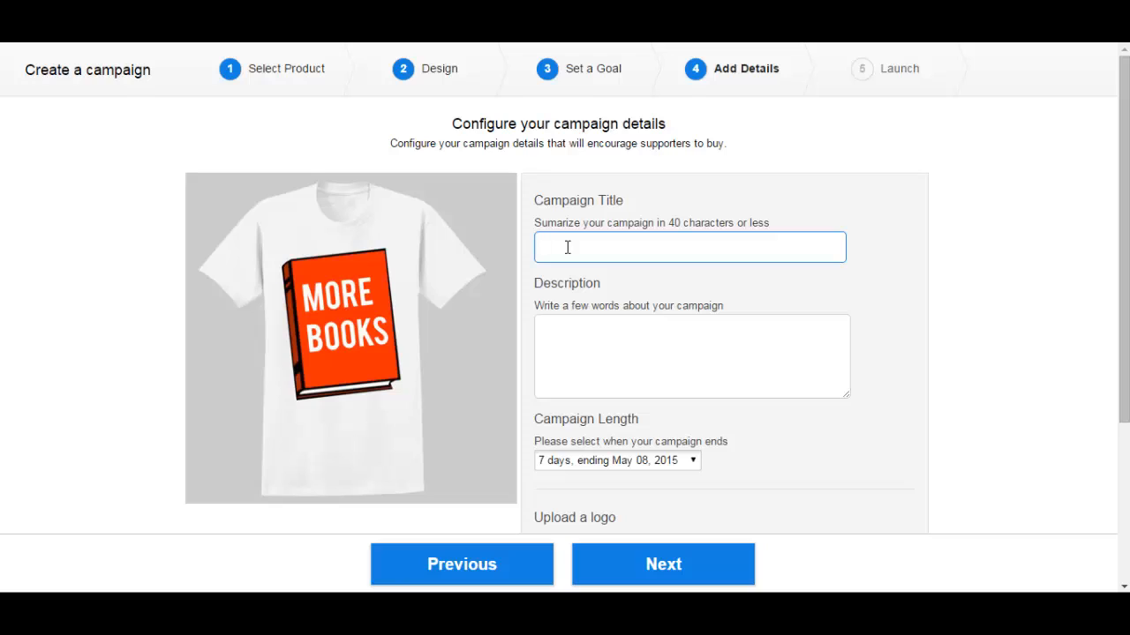
{"action": "type", "text": "Get more books in schools"}
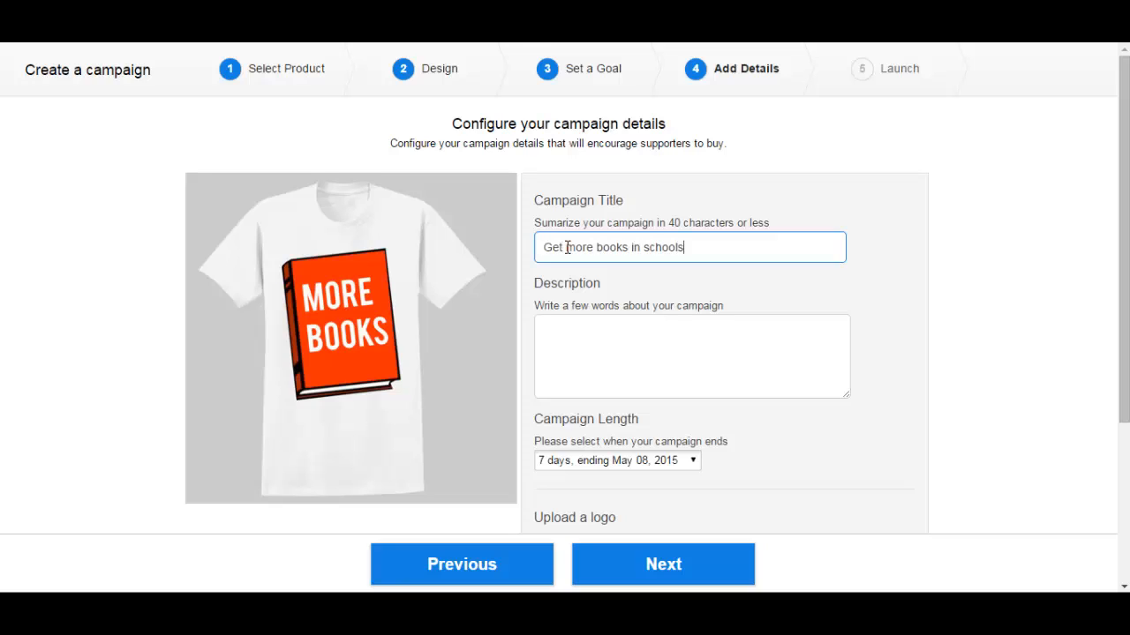
Add the description 'We're raising funds to put more books in local schools.'
{"action": "left_click", "coordinate": [656, 362]}
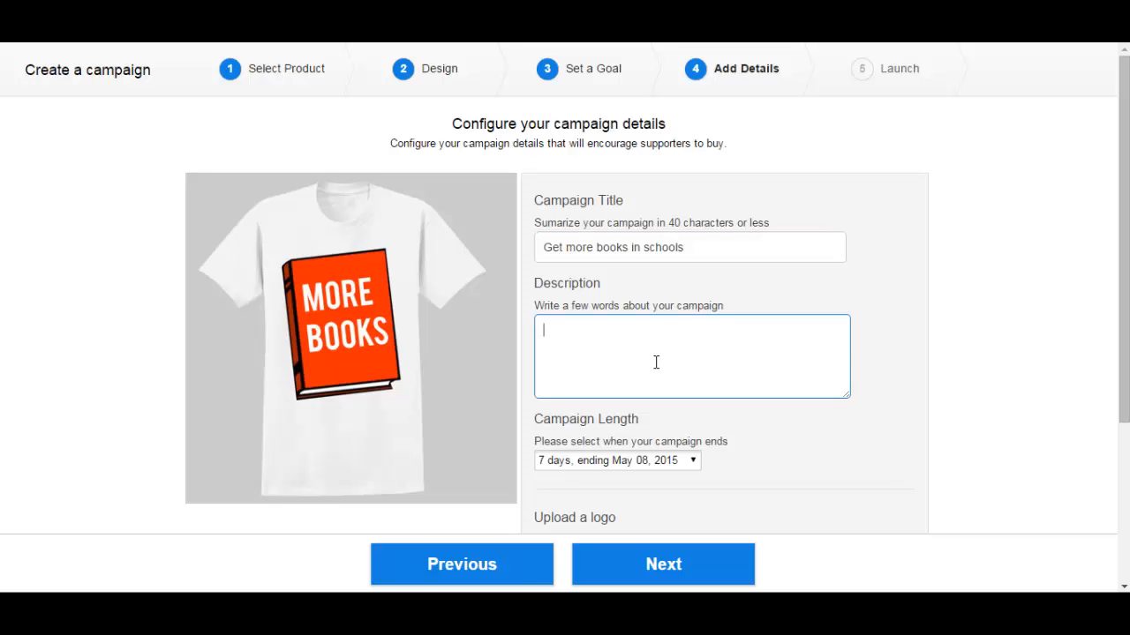
{"action": "type", "text": "We're raising fun"}
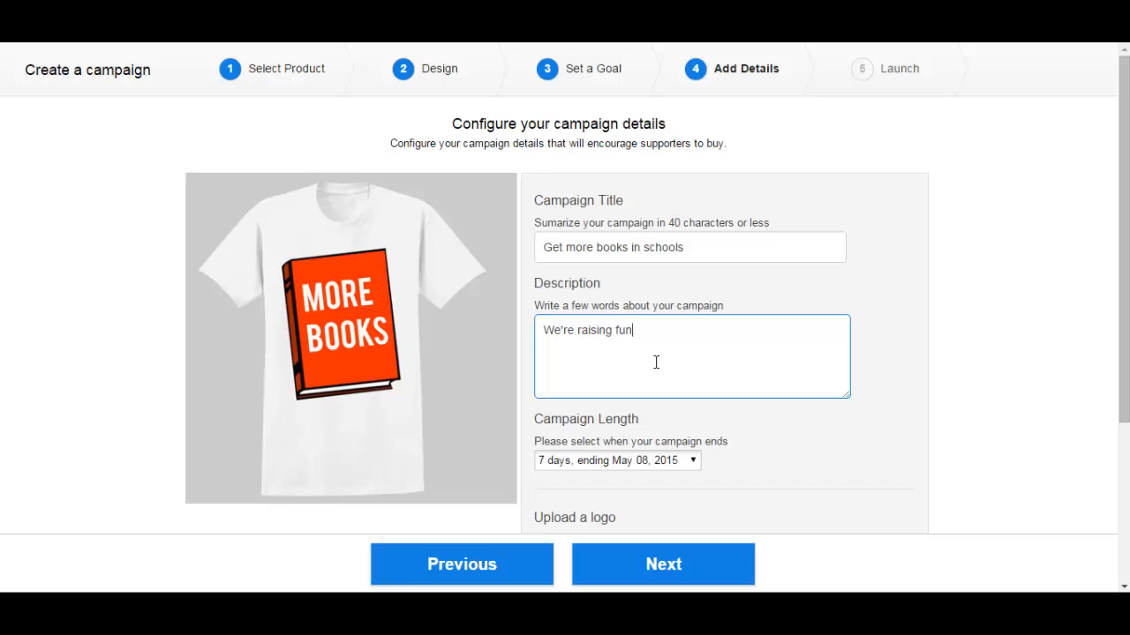
{"action": "type", "text": "ds to put more bleo"}
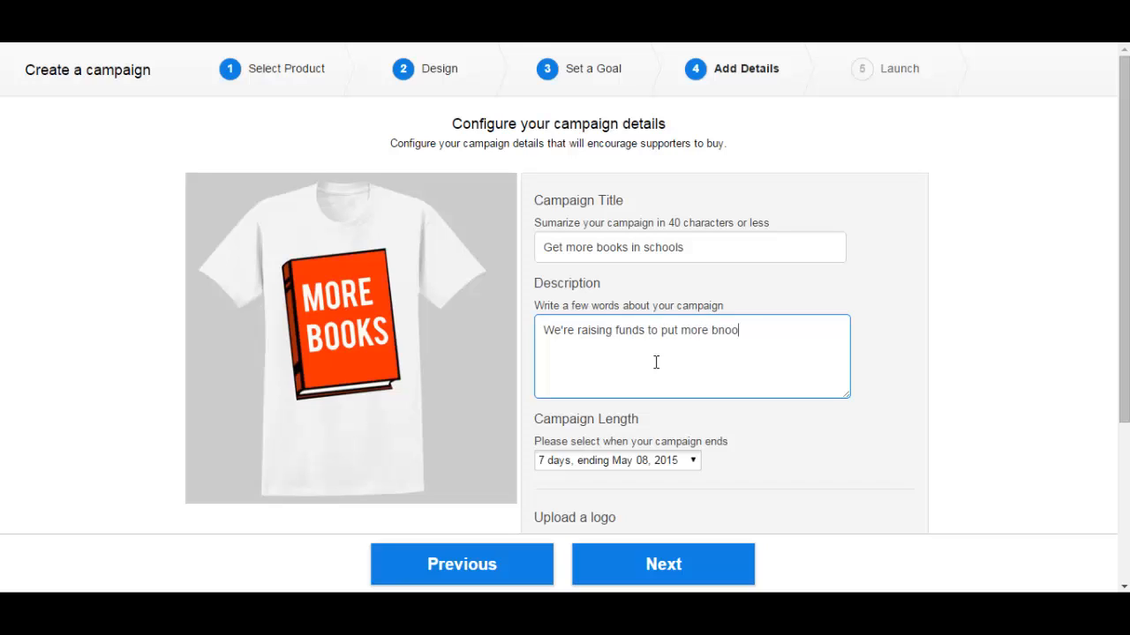
{"action": "key", "text": "BackSpace"}
{"action": "key", "text": "BackSpace"}
{"action": "key", "text": "BackSpace"}
{"action": "type", "text": "ooks in s"}
{"action": "key", "text": "BackSpace"}
{"action": "type", "text": "local schools."}
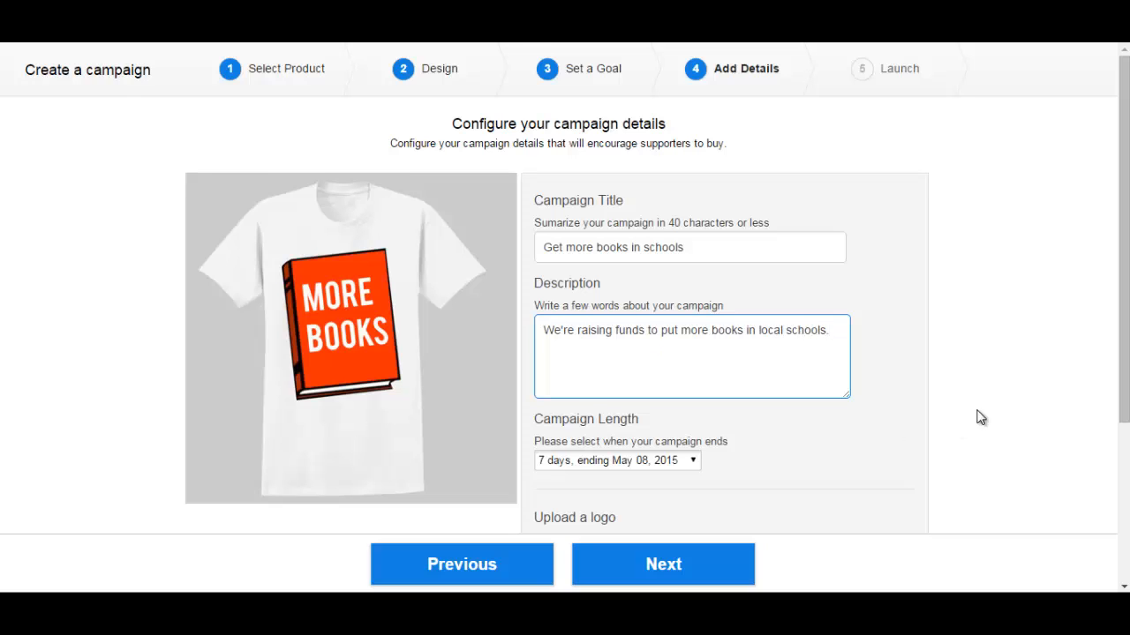
{"action": "scroll", "coordinate": [978, 418], "scroll_direction": "down", "scroll_amount": 2}
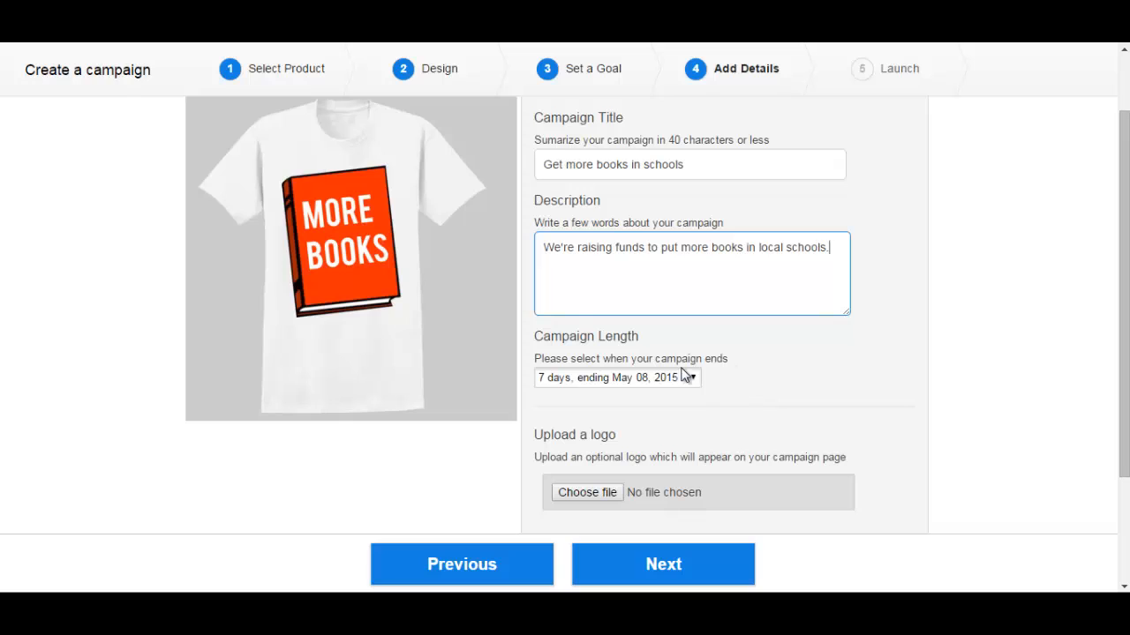
{"action": "left_click", "coordinate": [568, 381]}
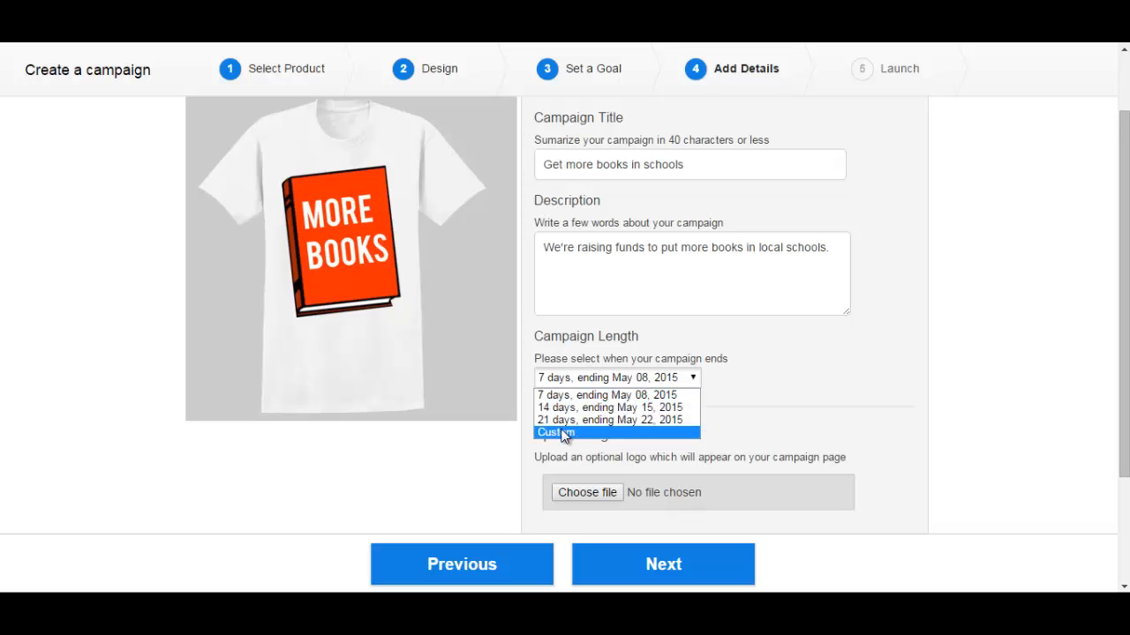
Keep the 7-day campaign length and upload BOOK_LOGO.png as the campaign logo
{"action": "left_click", "coordinate": [564, 395]}
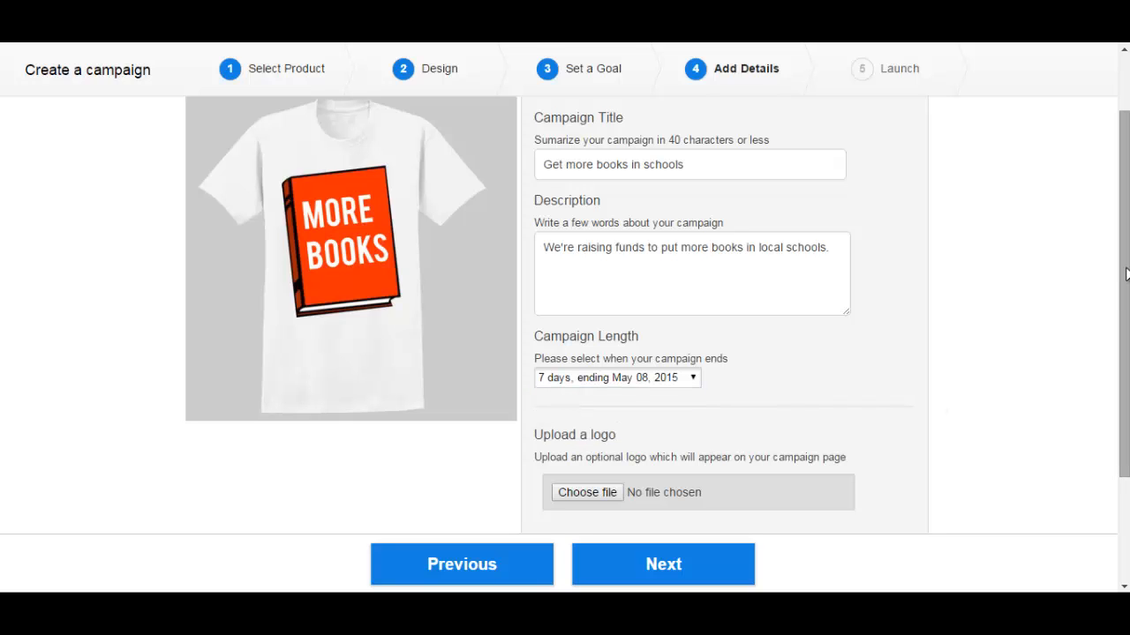
{"action": "left_click_drag", "start_coordinate": [1126, 275], "coordinate": [1119, 374]}
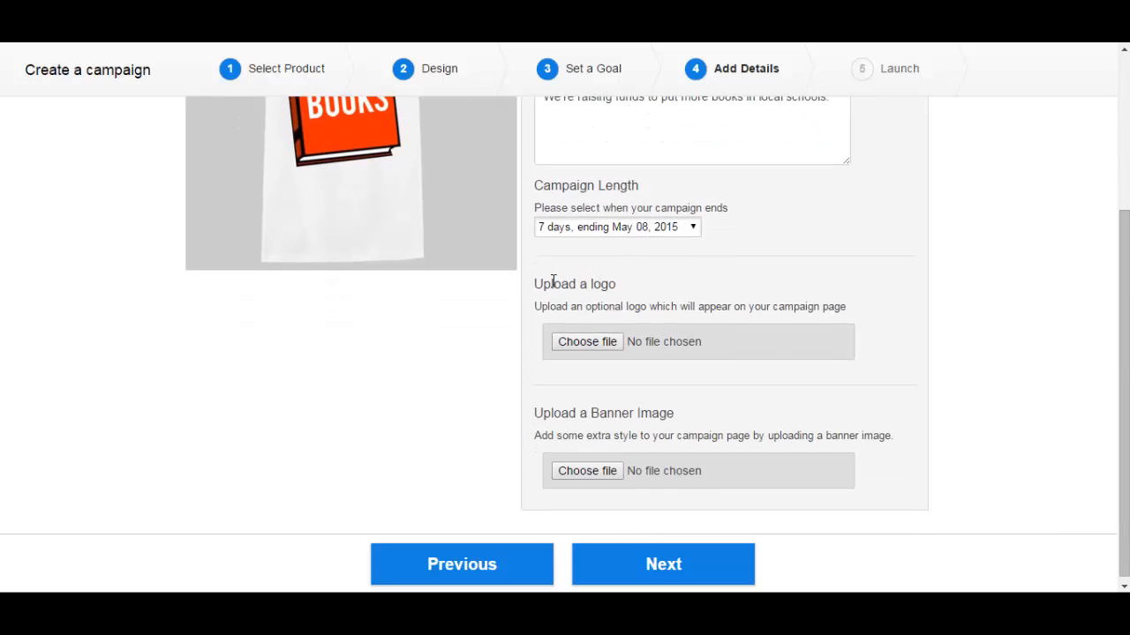
{"action": "left_click", "coordinate": [578, 341]}
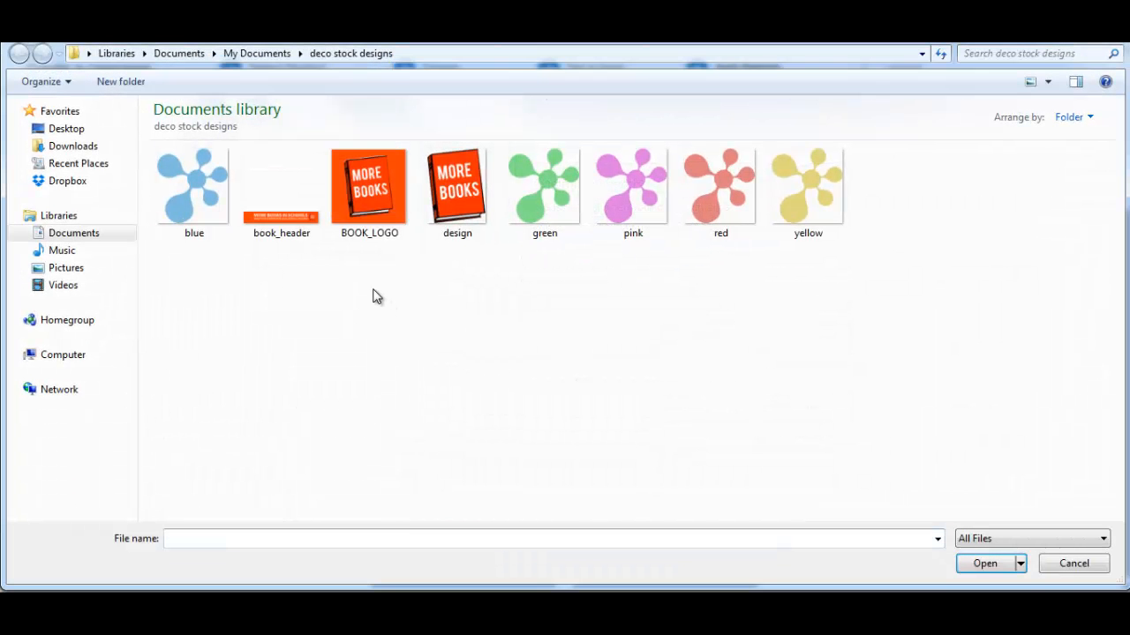
{"action": "double_click", "coordinate": [371, 181]}
Upload book_header.png as the campaign banner and advance to the Launch step
{"action": "scroll", "coordinate": [1122, 313], "scroll_direction": "down", "scroll_amount": 1}
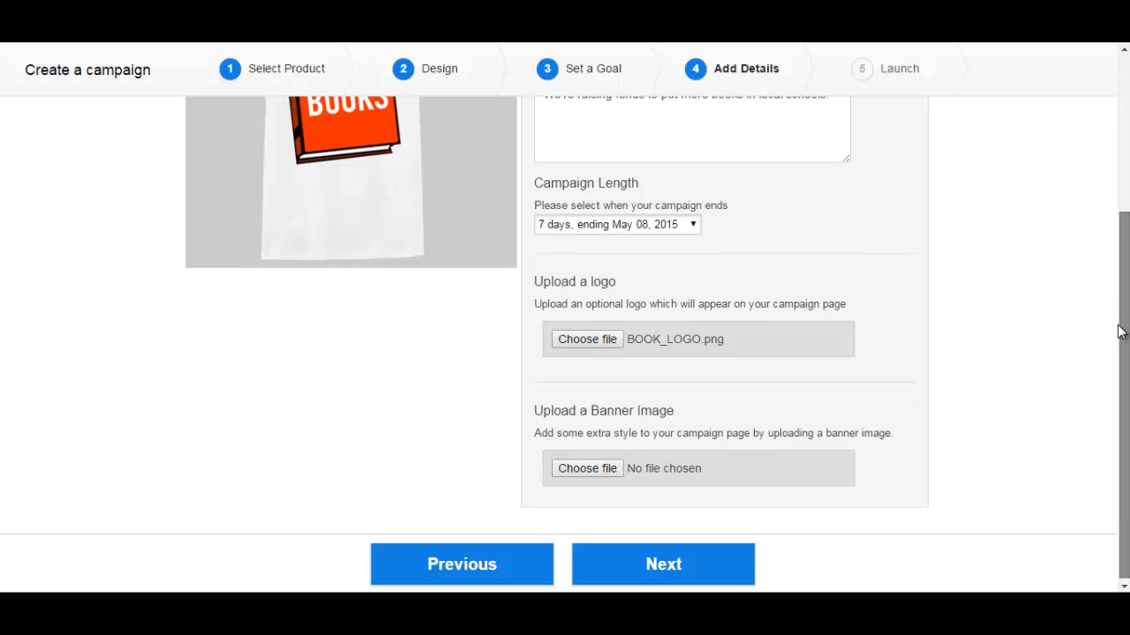
{"action": "left_click", "coordinate": [587, 466]}
{"action": "left_click", "coordinate": [279, 228]}
{"action": "double_click", "coordinate": [281, 226]}
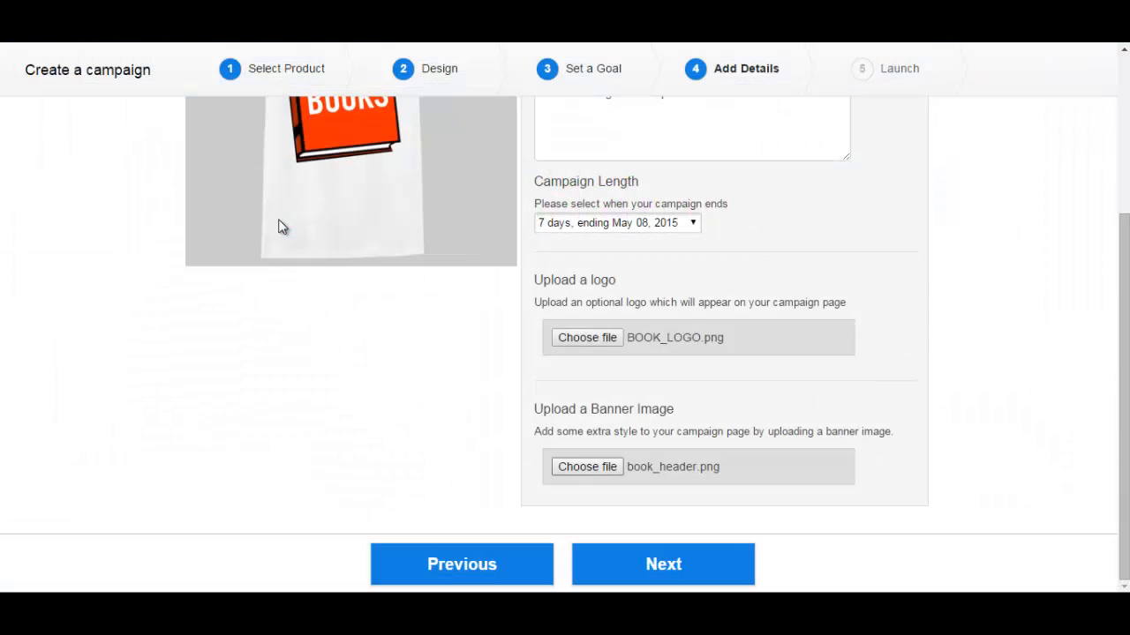
{"action": "left_click", "coordinate": [662, 575]}
{"action": "scroll", "coordinate": [1020, 362], "scroll_direction": "up", "scroll_amount": 1}
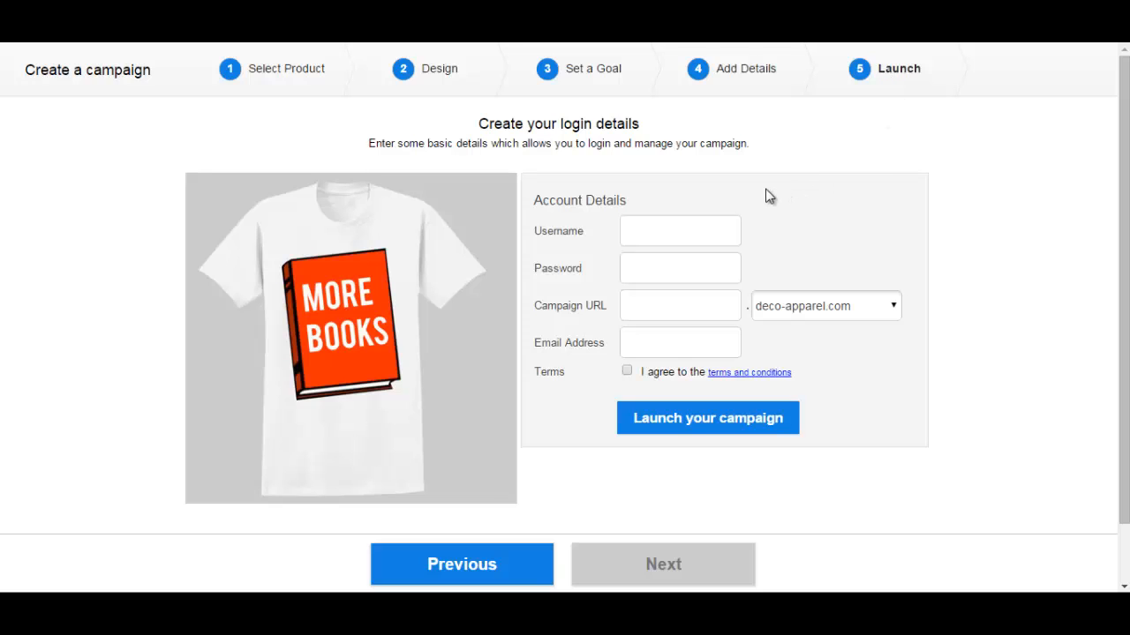
Enter the login username and password, and check the auto-filled campaign web address
{"action": "left_click", "coordinate": [679, 234]}
{"action": "type", "text": "getmorebooks"}
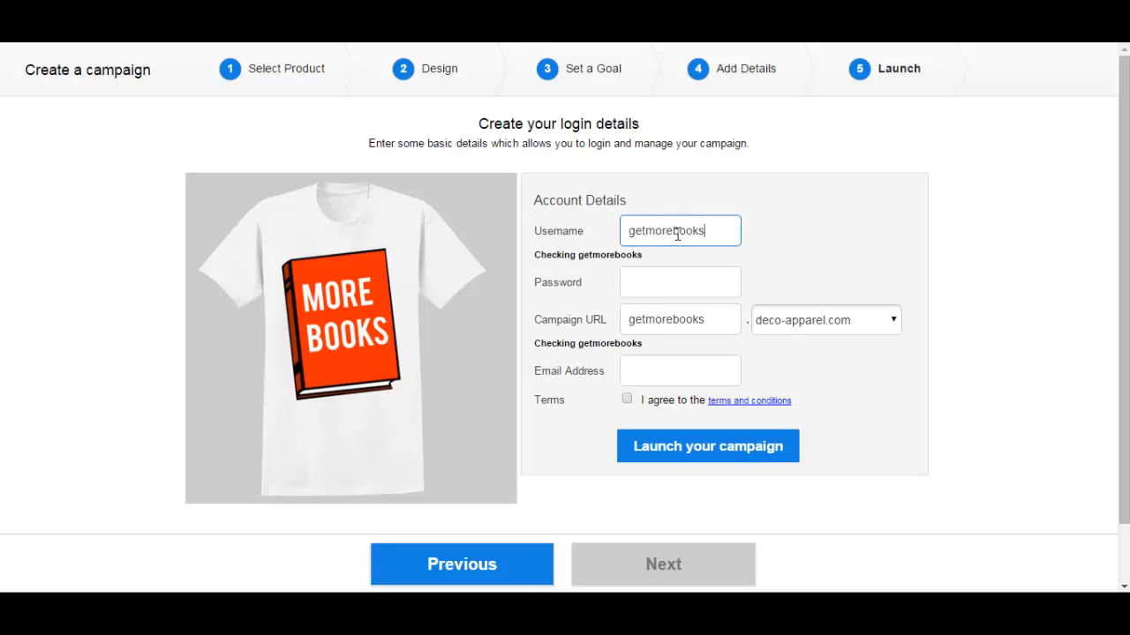
{"action": "left_click", "coordinate": [678, 282]}
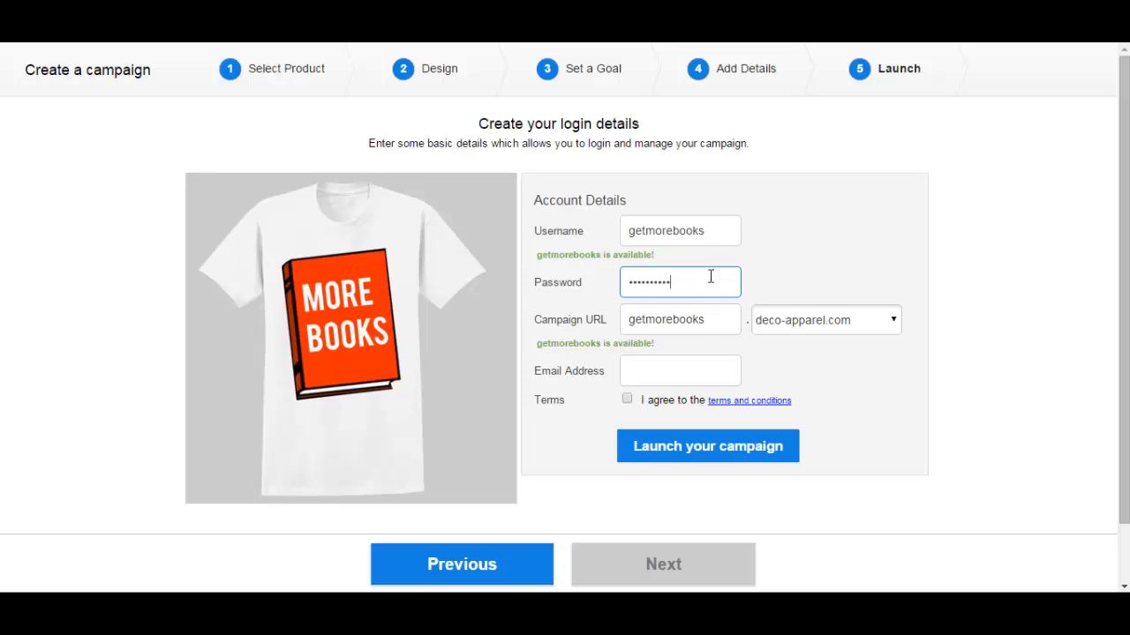
{"action": "left_click", "coordinate": [716, 317]}
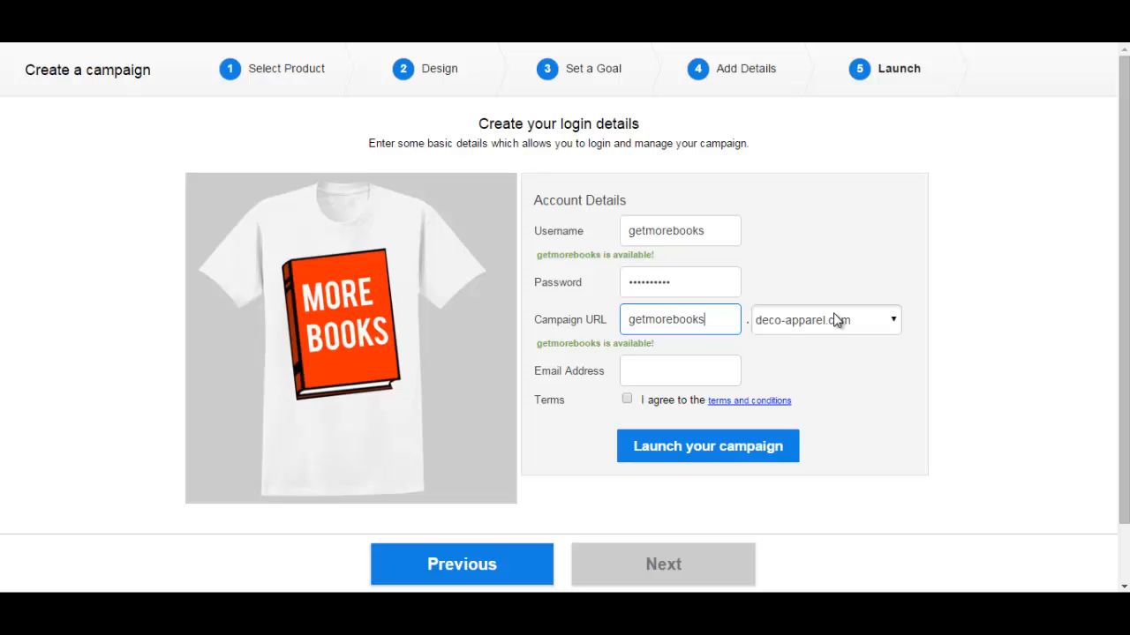
Fill in the contact e-mail address, accept the terms, and launch the campaign
{"action": "left_click", "coordinate": [681, 374]}
{"action": "type", "text": "test@email.com"}
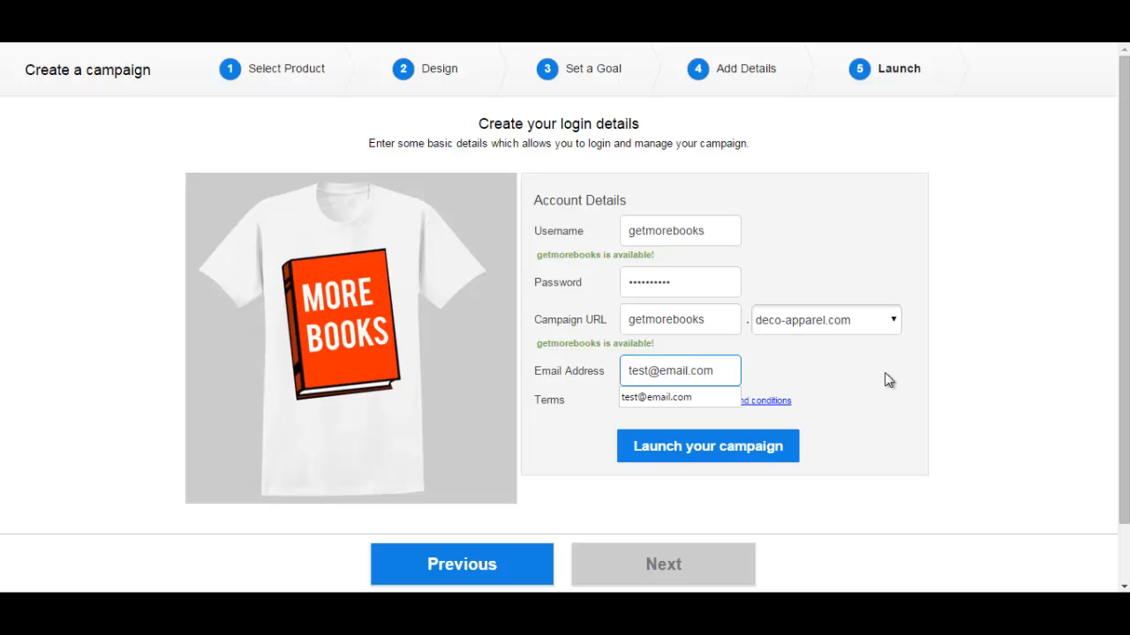
{"action": "left_click", "coordinate": [941, 390]}
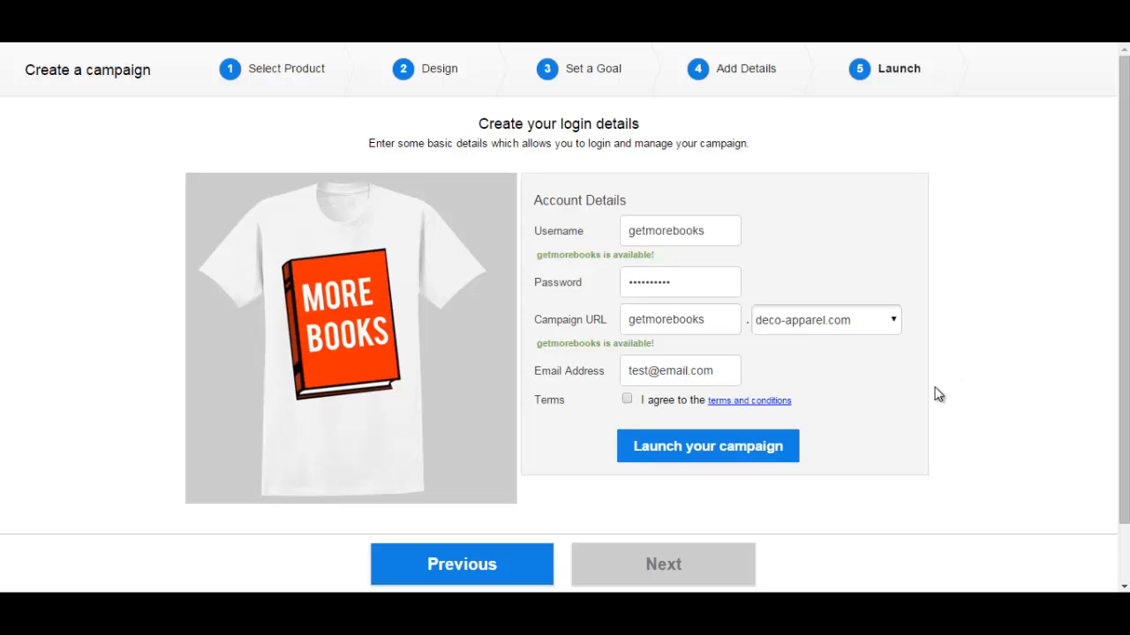
{"action": "left_click", "coordinate": [627, 402]}
{"action": "left_click", "coordinate": [708, 455]}
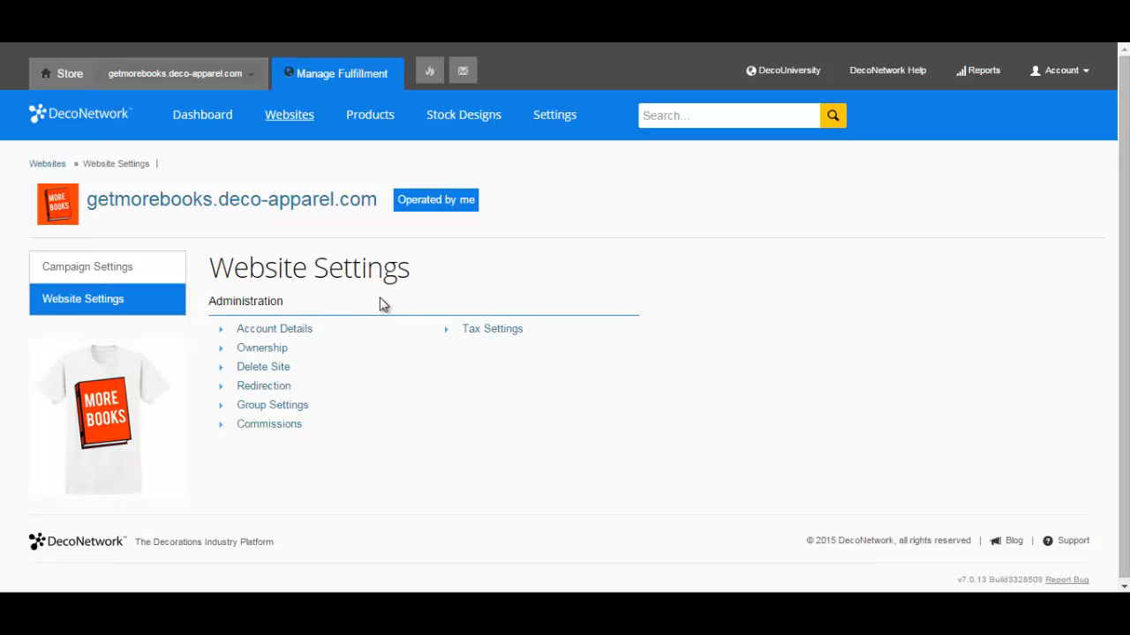
Mark the store as tax exempt, save, and open the campaign's settings page
{"action": "left_click", "coordinate": [493, 330]}
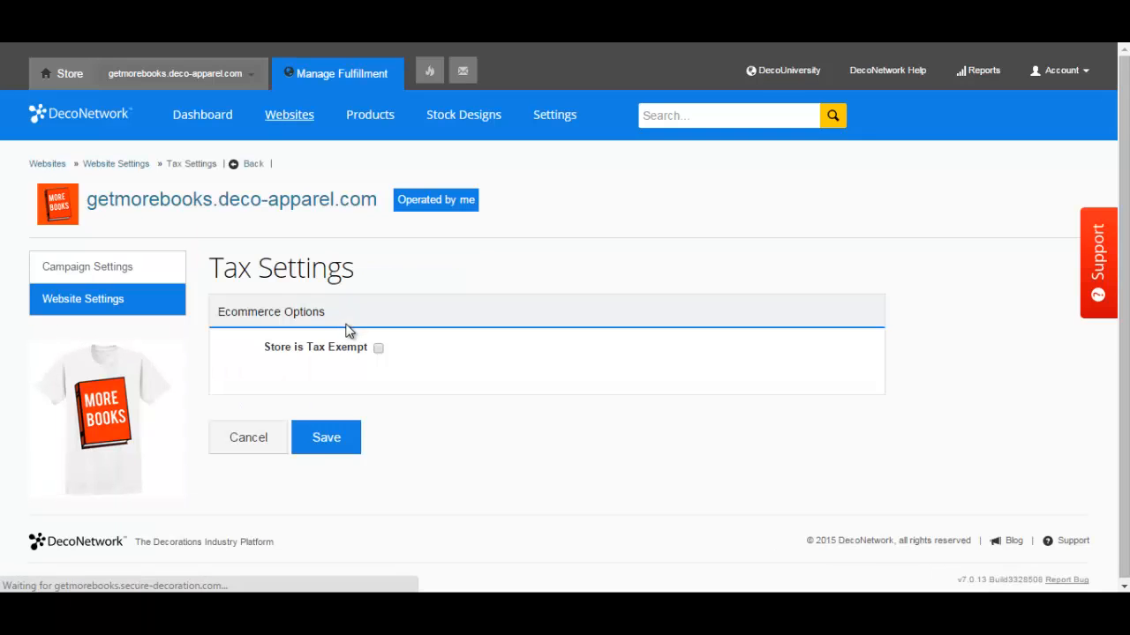
{"action": "left_click", "coordinate": [378, 349]}
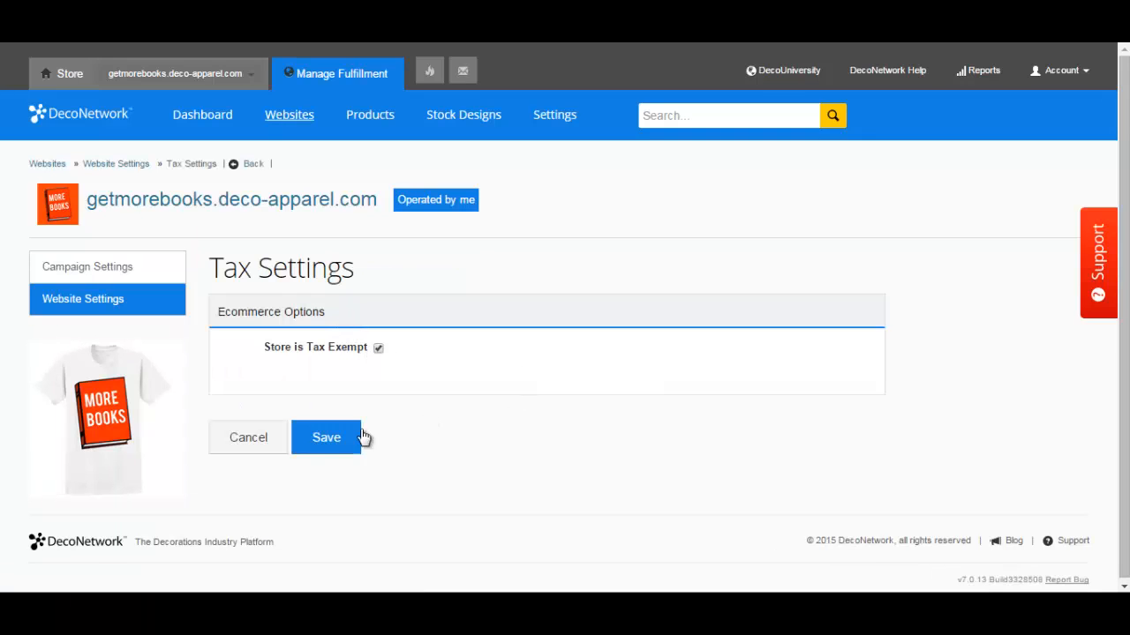
{"action": "left_click", "coordinate": [327, 437]}
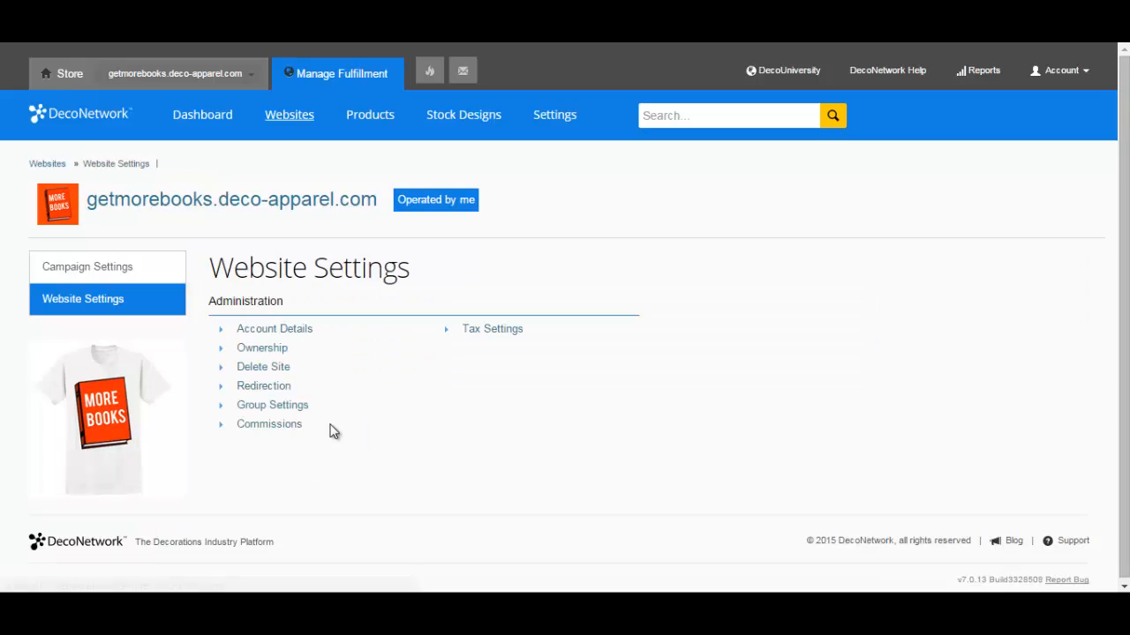
{"action": "left_click", "coordinate": [118, 257]}
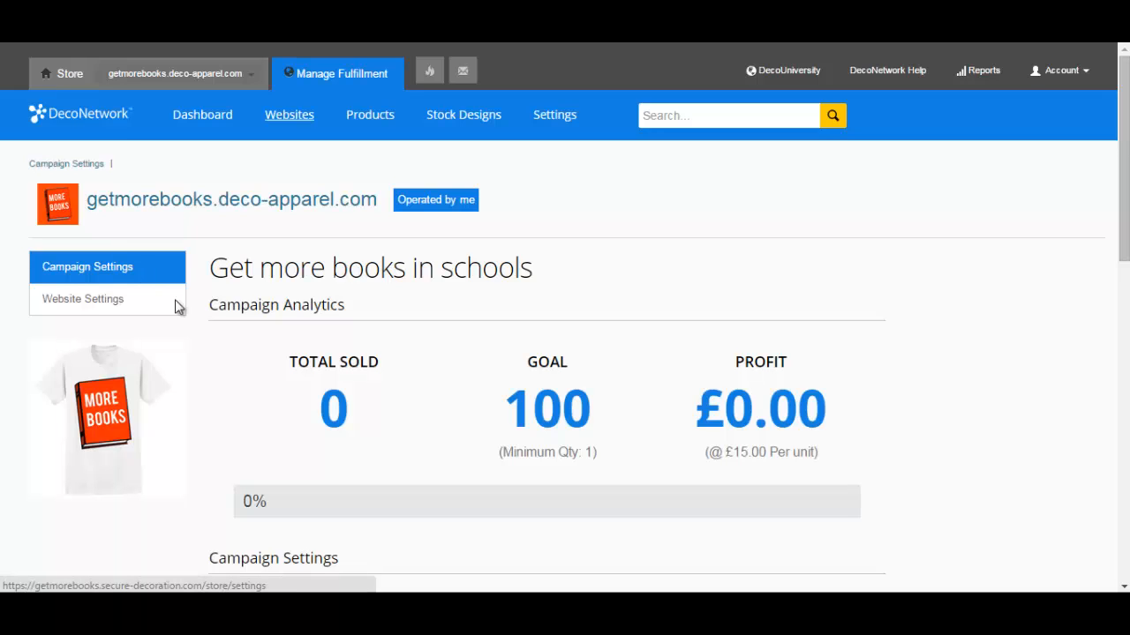
Review the campaign settings' MORE BOOKS logo, banner and Paypal account field
{"action": "left_click_drag", "start_coordinate": [1126, 112], "coordinate": [1126, 184]}
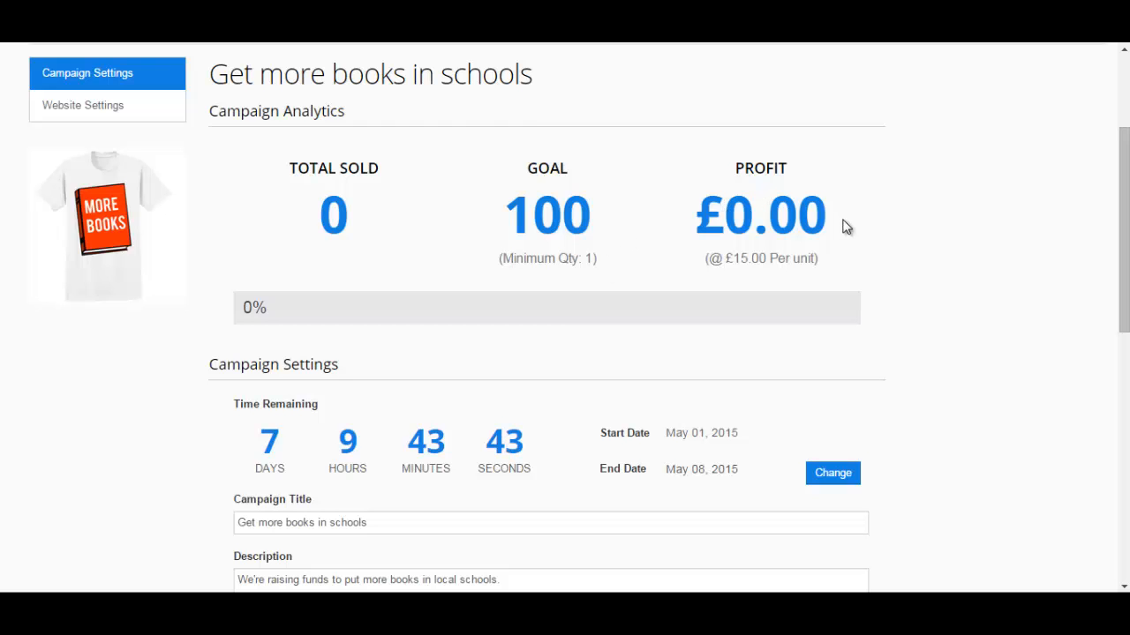
{"action": "left_click_drag", "start_coordinate": [1123, 270], "coordinate": [1123, 300]}
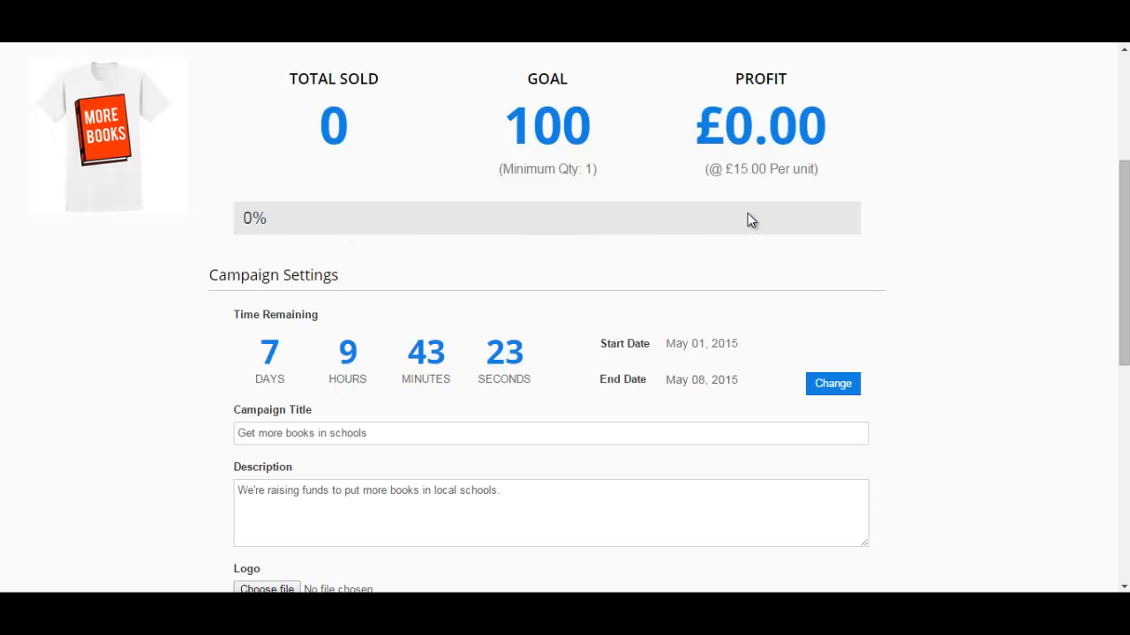
{"action": "left_click_drag", "start_coordinate": [1124, 221], "coordinate": [1122, 292]}
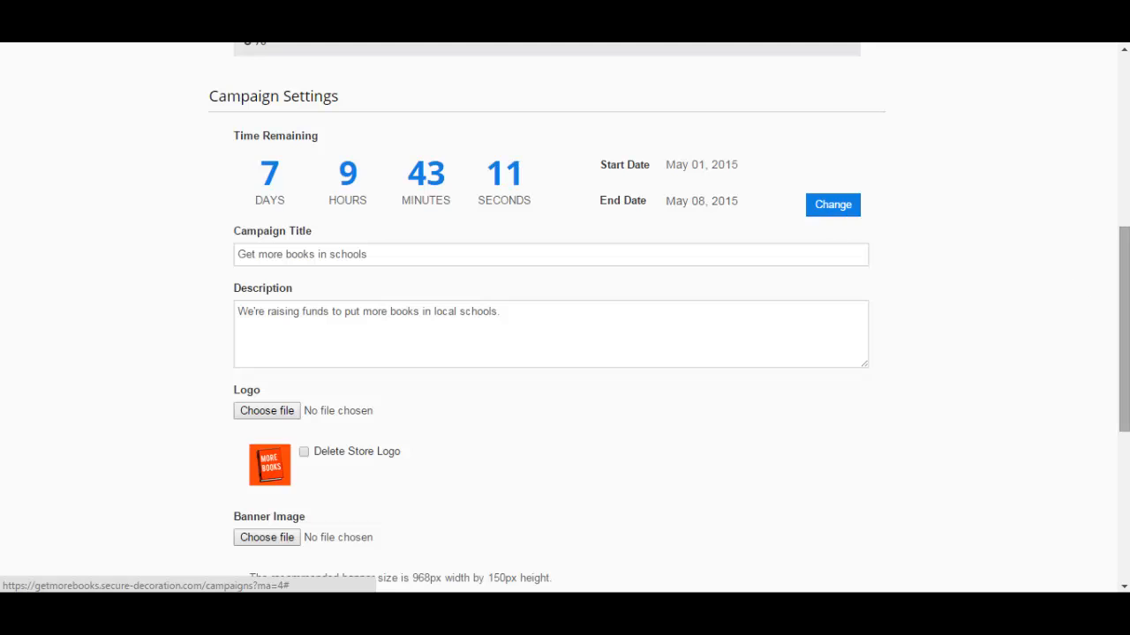
{"action": "left_click_drag", "start_coordinate": [1116, 301], "coordinate": [1117, 339]}
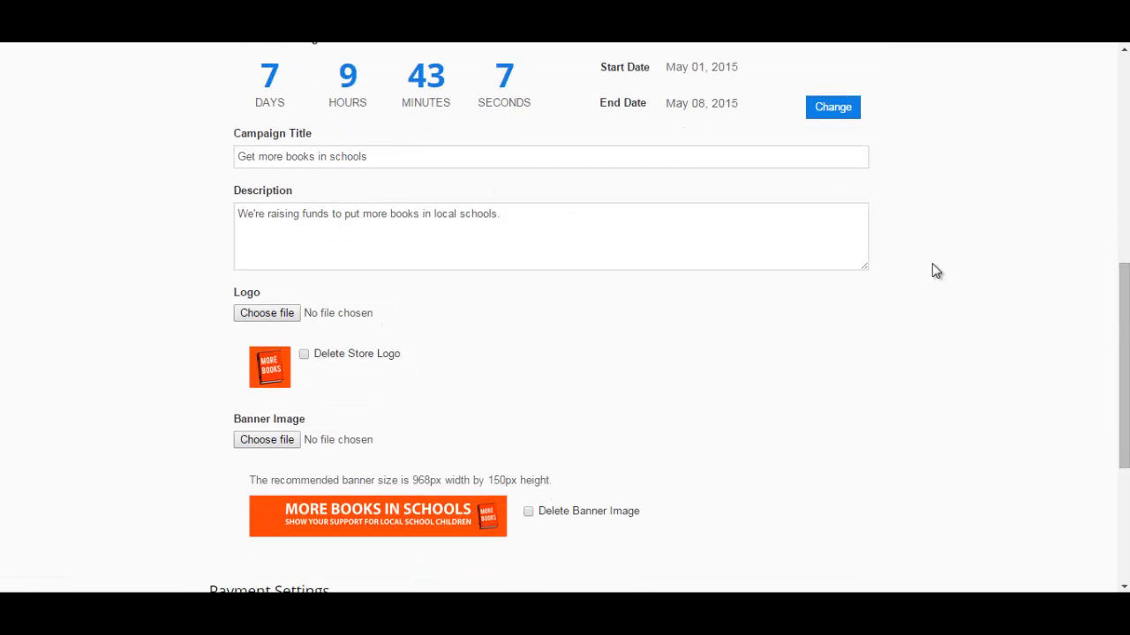
{"action": "left_click_drag", "start_coordinate": [1124, 315], "coordinate": [1125, 403]}
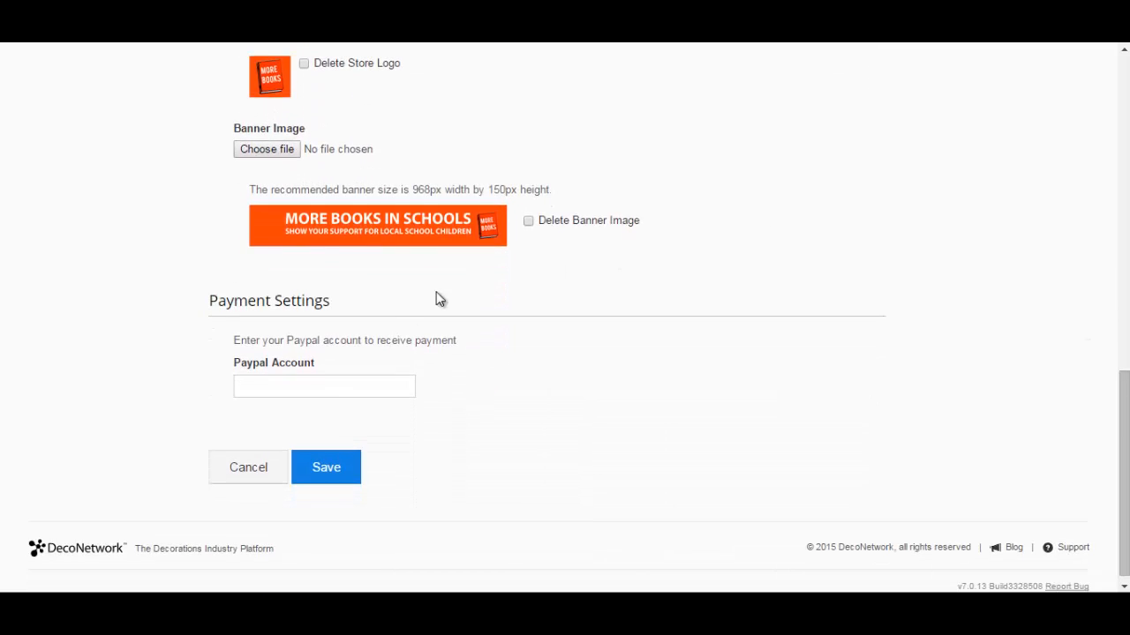
{"action": "left_click", "coordinate": [286, 386]}
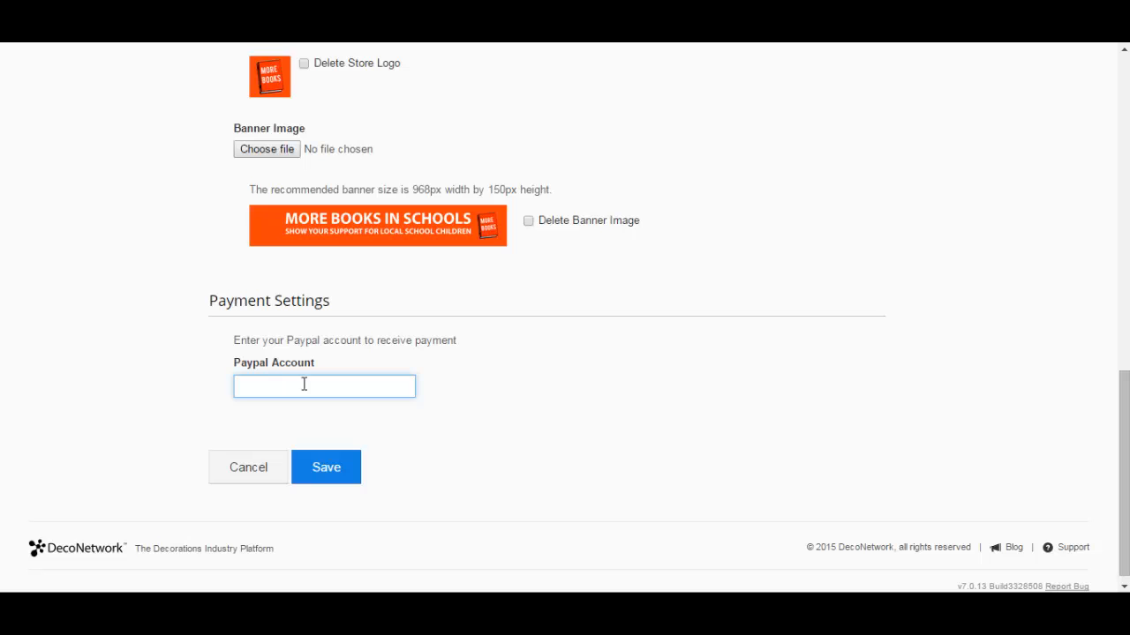
Open the campaign's store site link in a new browser tab
{"action": "left_click_drag", "start_coordinate": [1124, 424], "coordinate": [1124, 107]}
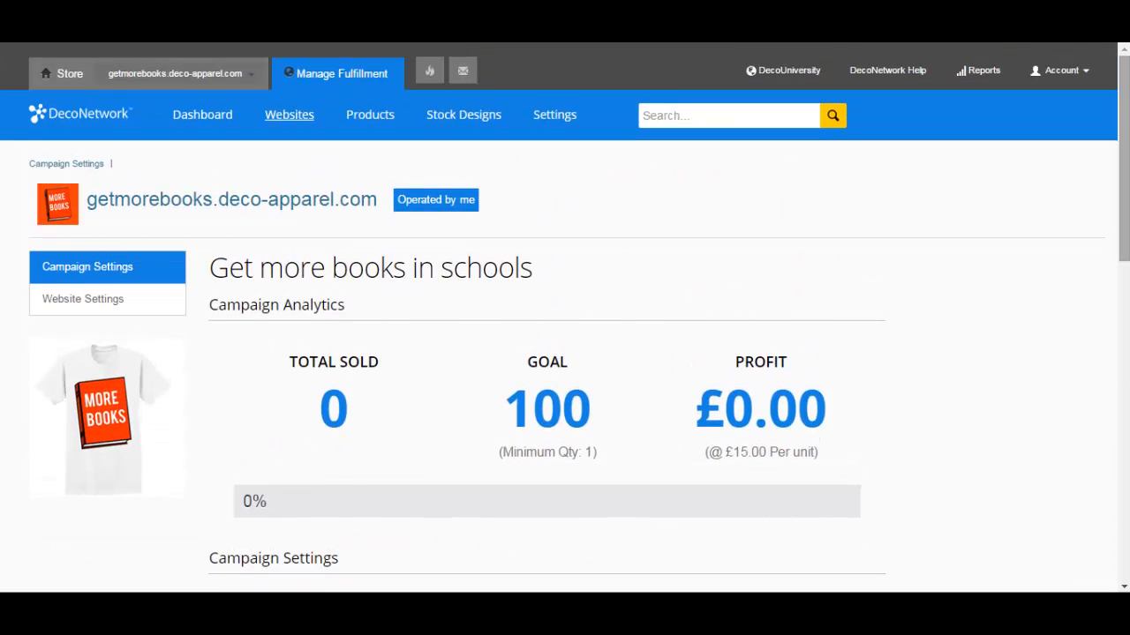
{"action": "right_click", "coordinate": [231, 217]}
{"action": "left_click", "coordinate": [256, 218]}
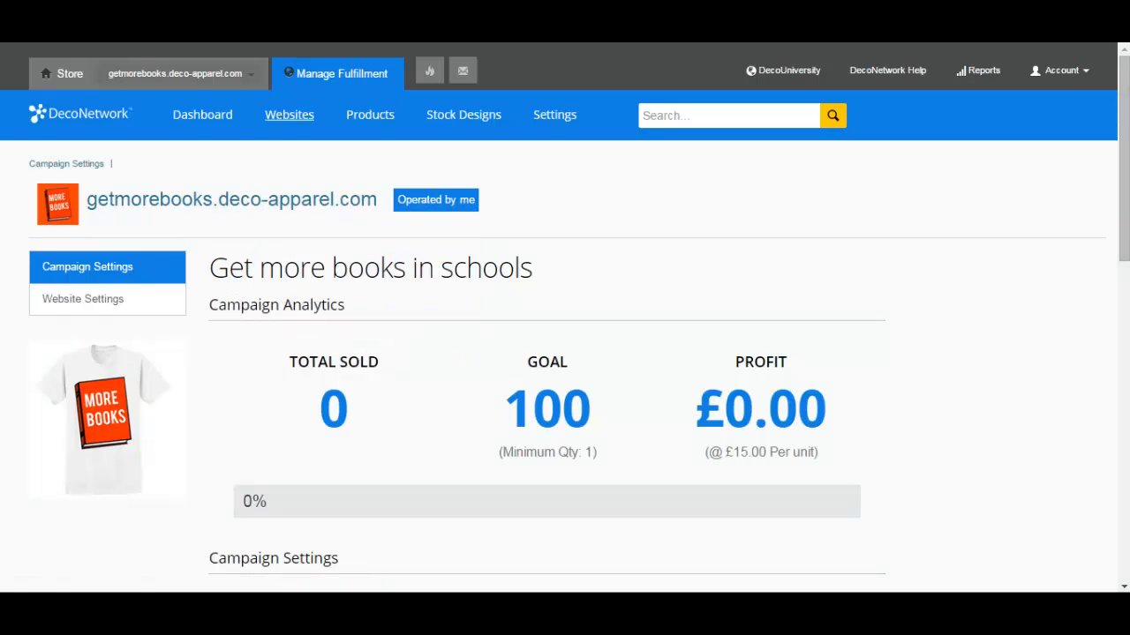
On the new storefront tab, preview the MORE BOOKS shirt in blue at £15.31
{"action": "key", "text": "ctrl+Tab"}
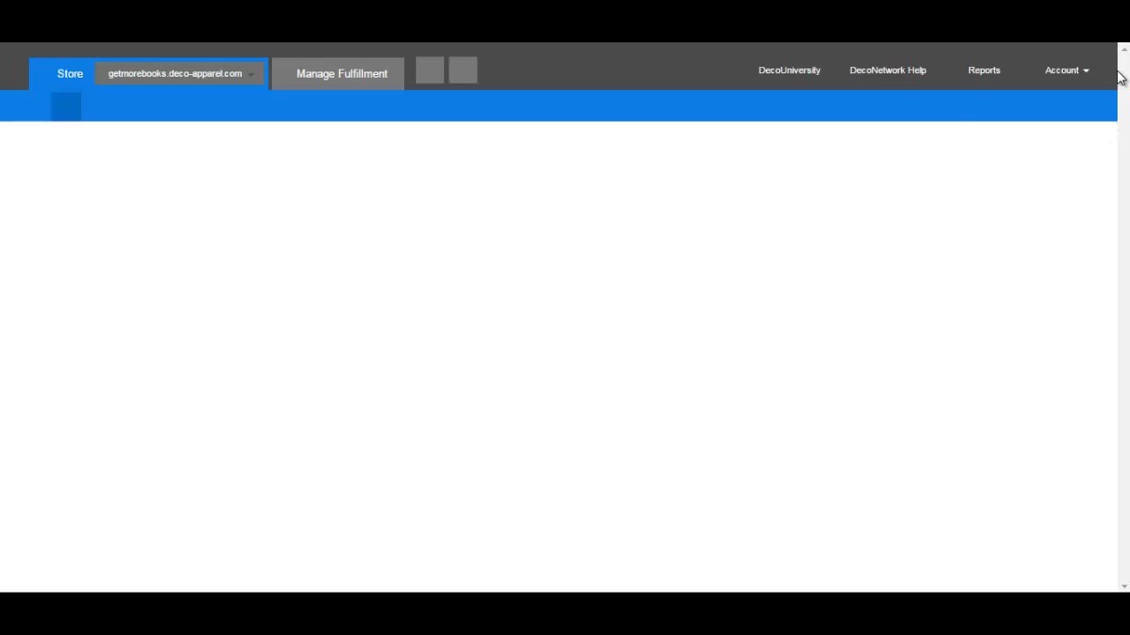
{"action": "left_click_drag", "start_coordinate": [1121, 73], "coordinate": [1122, 122]}
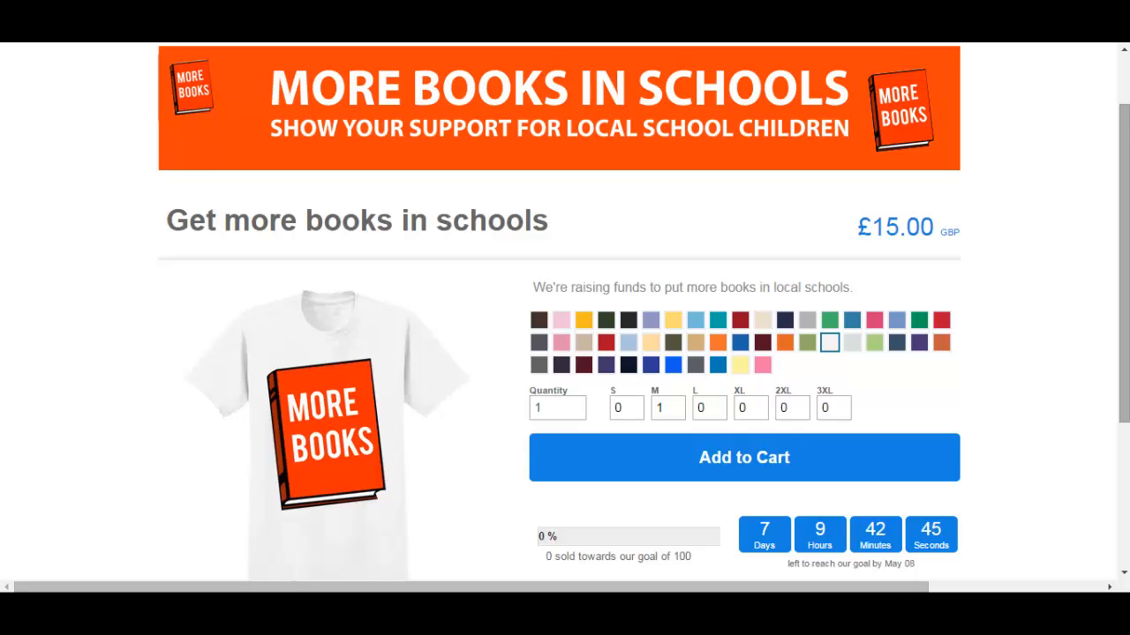
{"action": "left_click_drag", "start_coordinate": [1124, 144], "coordinate": [1124, 178]}
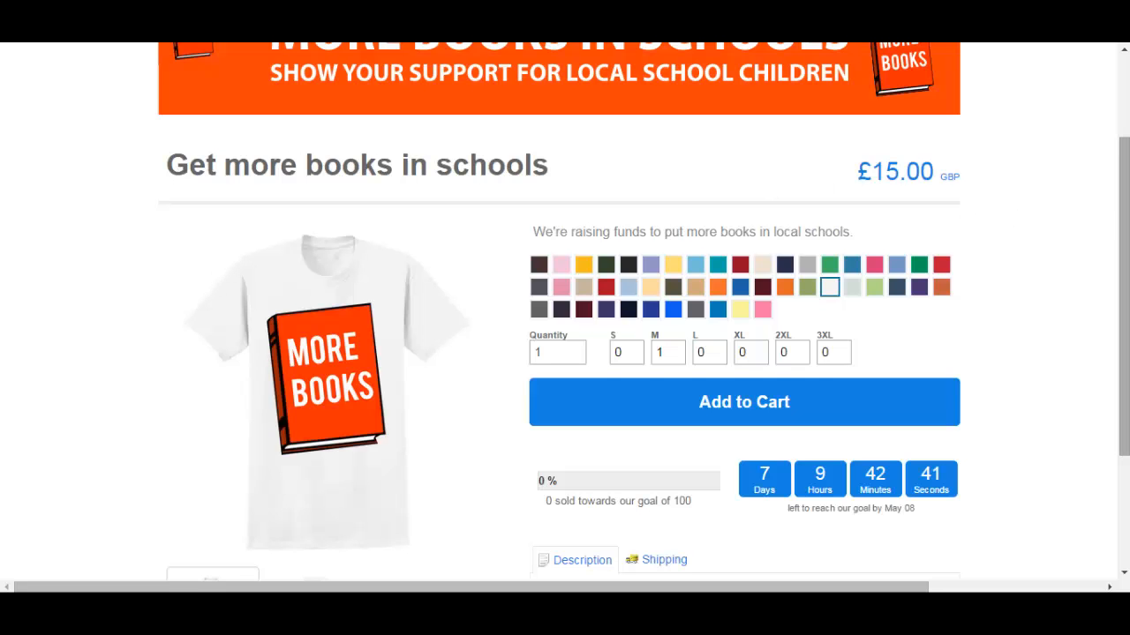
{"action": "scroll", "coordinate": [1109, 285], "scroll_direction": "down", "scroll_amount": 2}
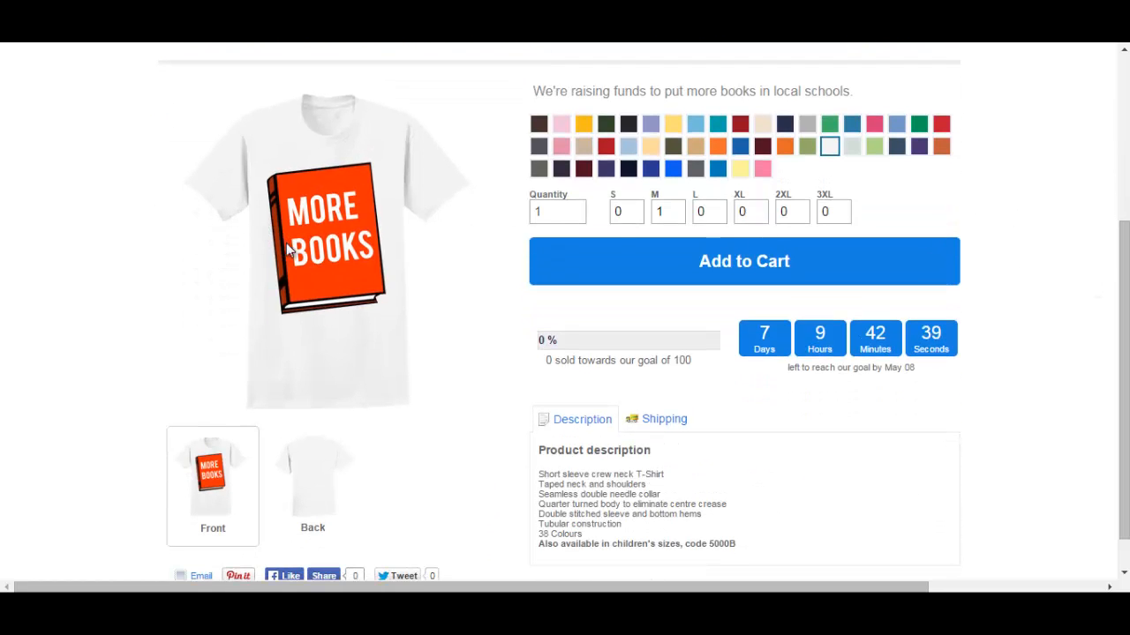
{"action": "left_click", "coordinate": [744, 152]}
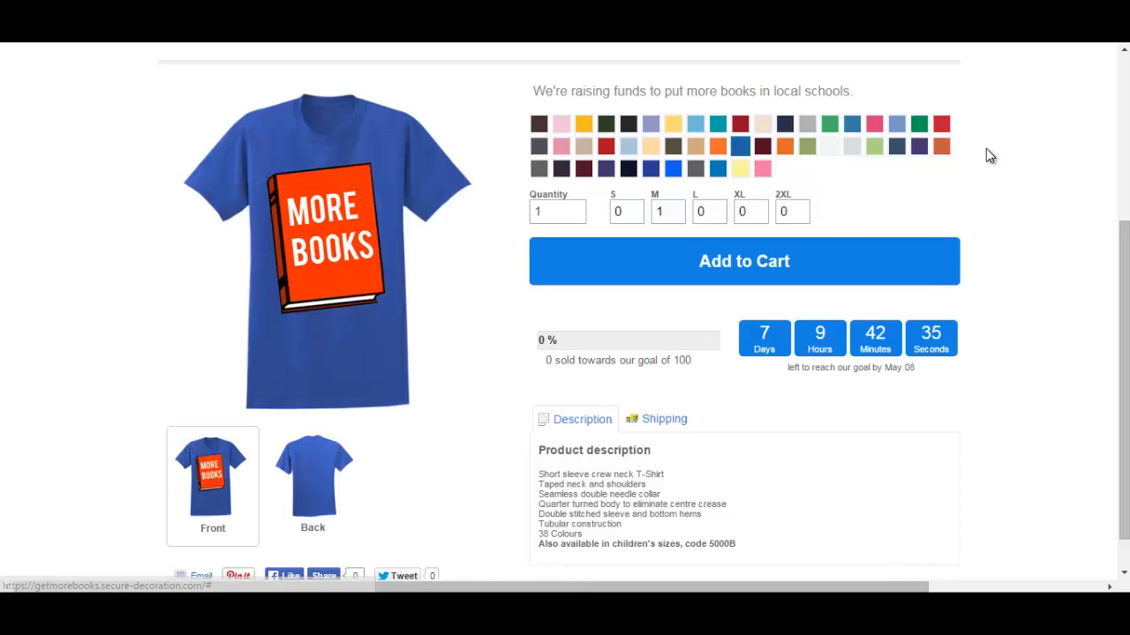
{"action": "scroll", "coordinate": [1034, 260], "scroll_direction": "down", "scroll_amount": 1}
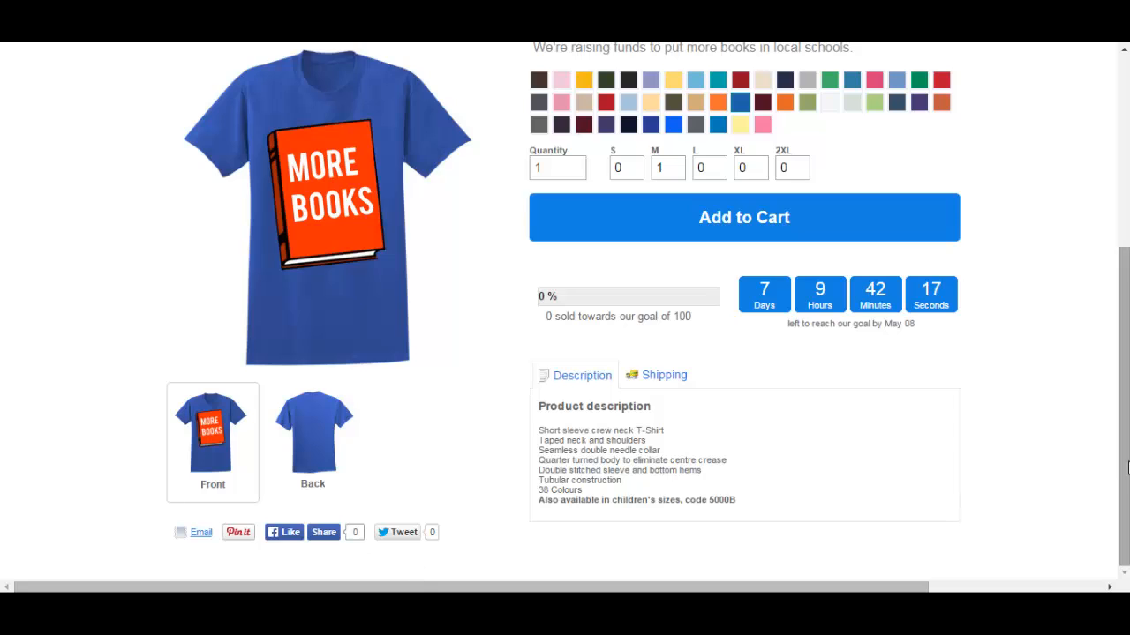
{"action": "scroll", "coordinate": [1114, 350], "scroll_direction": "up", "scroll_amount": 2}
{"action": "scroll", "coordinate": [1114, 350], "scroll_direction": "up", "scroll_amount": 1}
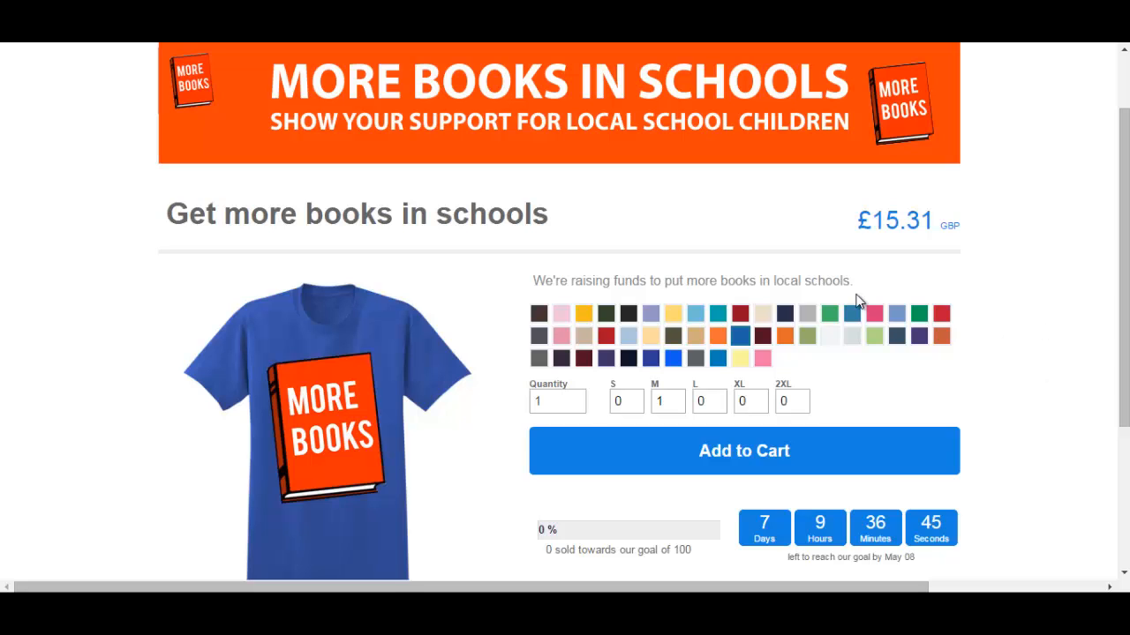
Order 100 white medium MORE BOOKS shirts and check out for £1,500.00
{"action": "left_click", "coordinate": [830, 338]}
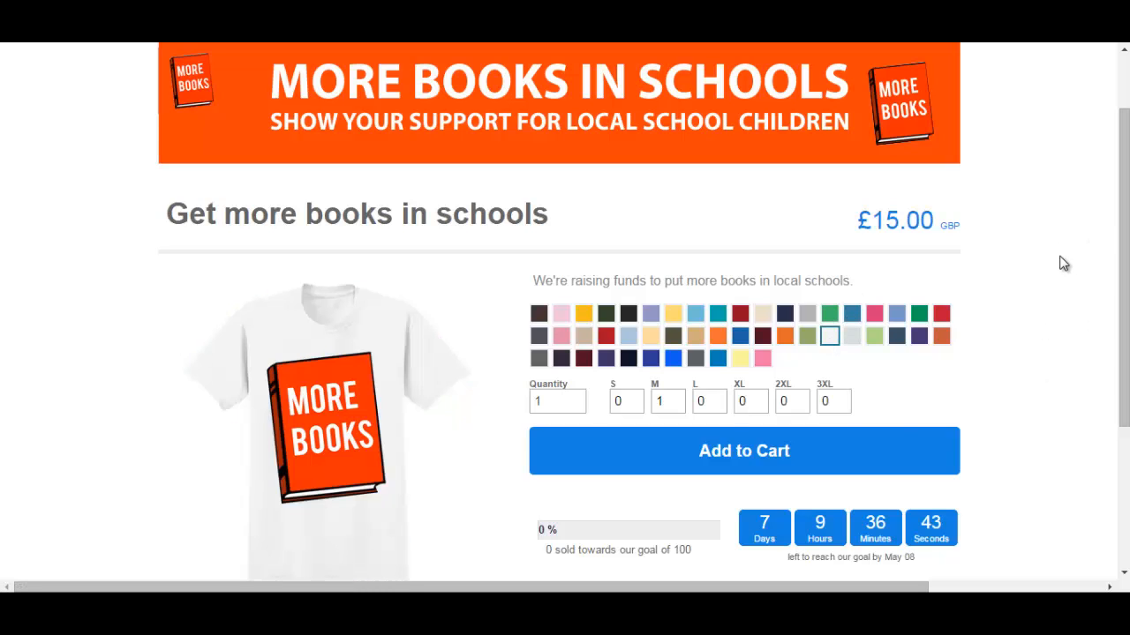
{"action": "scroll", "coordinate": [1062, 262], "scroll_direction": "down", "scroll_amount": 1}
{"action": "left_click", "coordinate": [668, 318]}
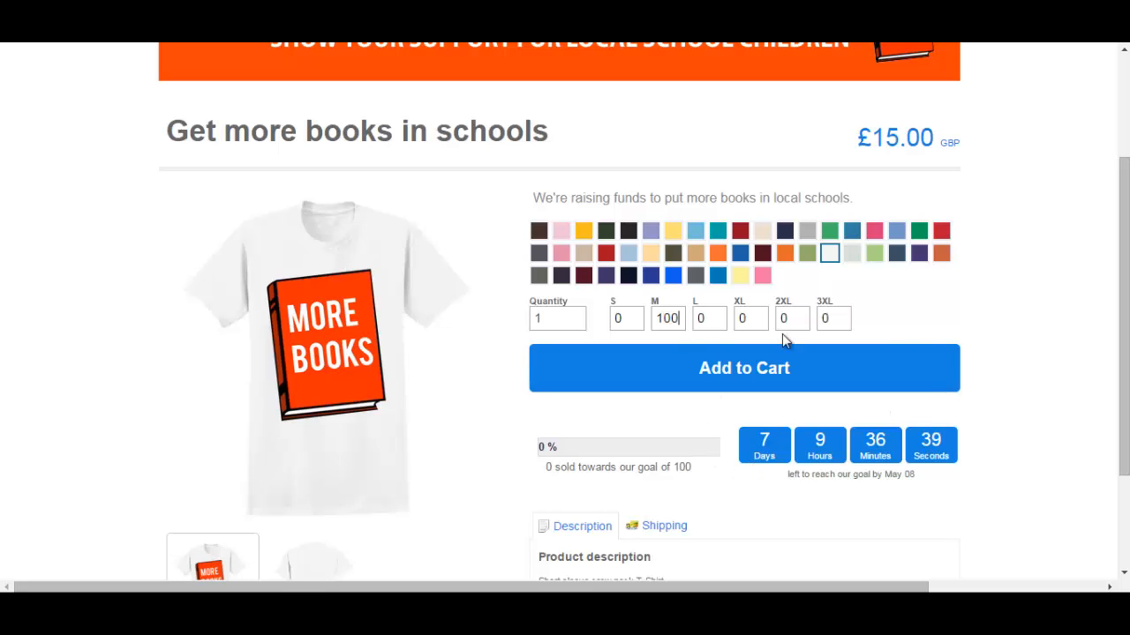
{"action": "left_click", "coordinate": [1063, 306]}
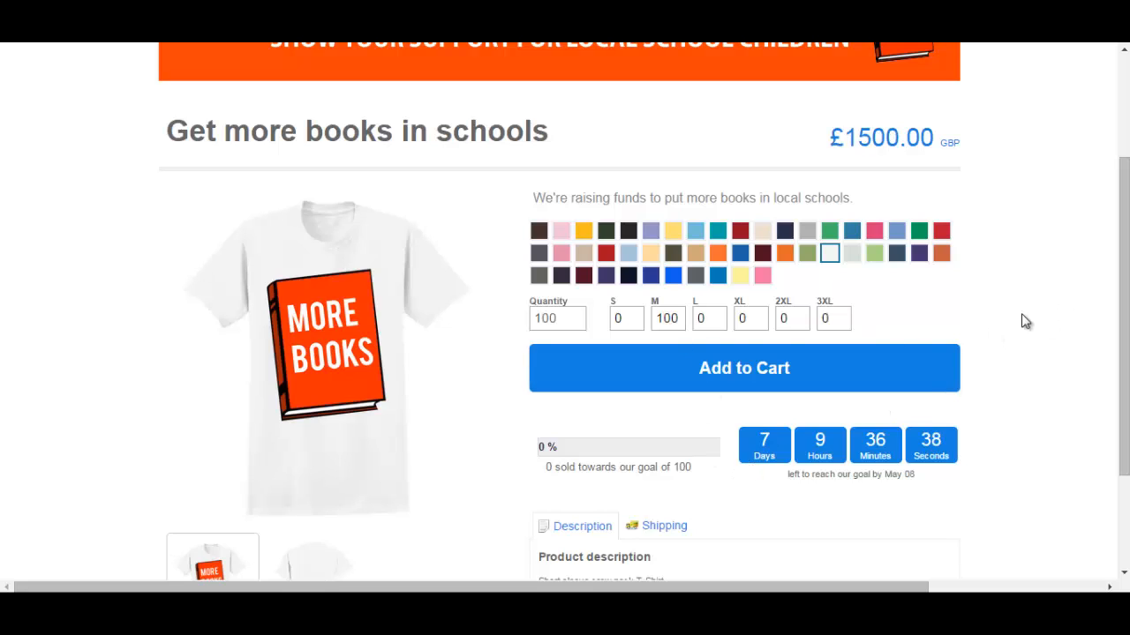
{"action": "left_click", "coordinate": [740, 375]}
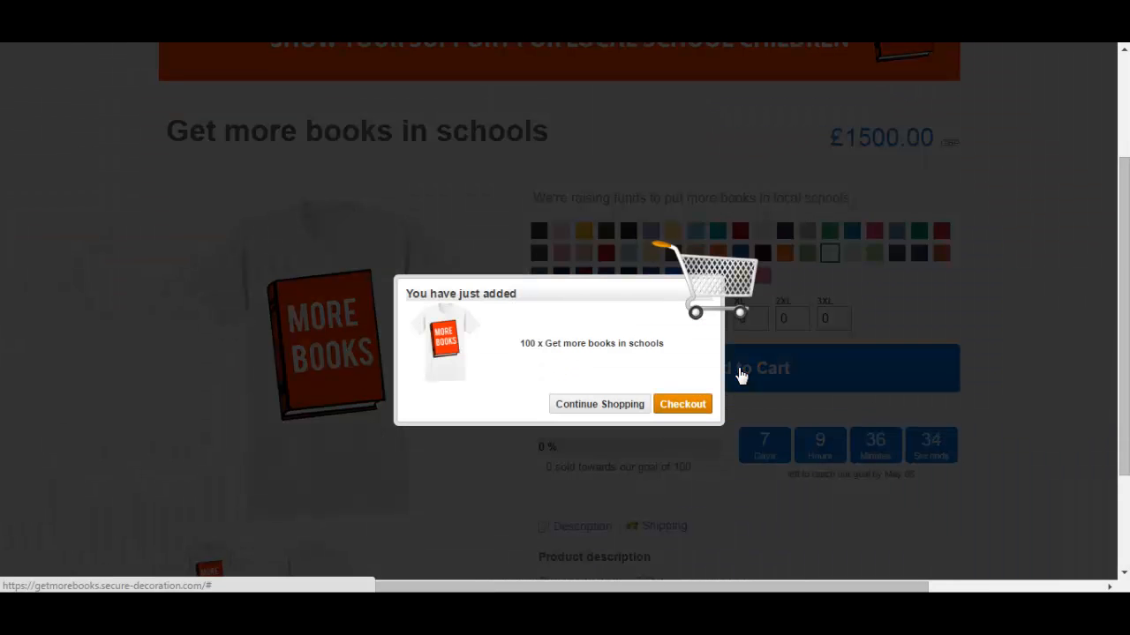
{"action": "left_click", "coordinate": [696, 407]}
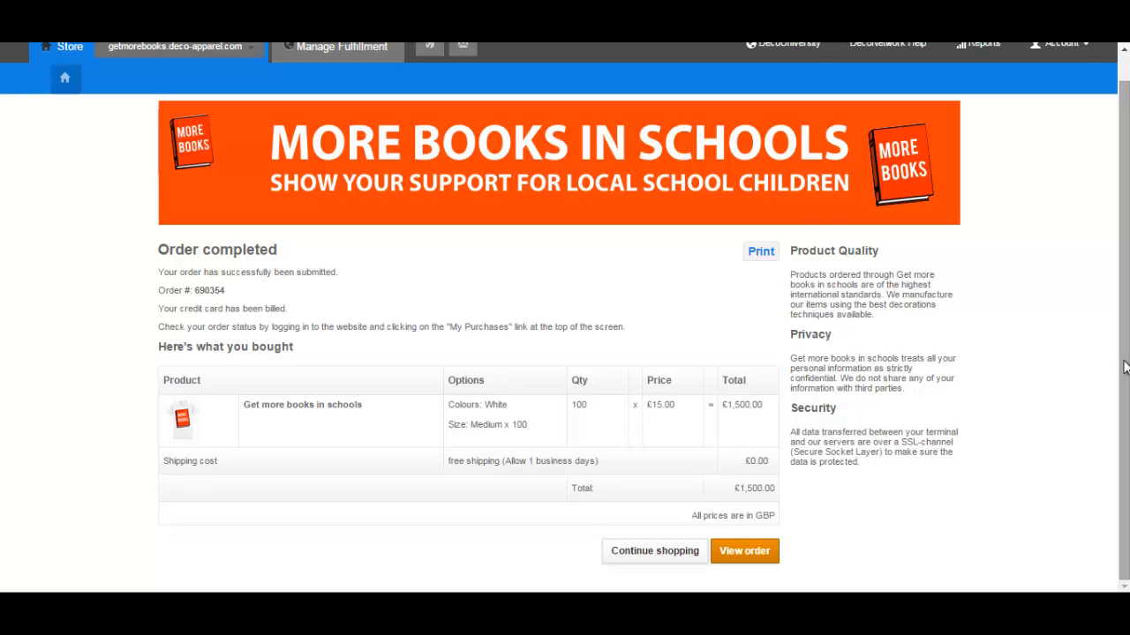
Go from Manage Fulfillment through Launch Business Hub to the Campaigns listing
{"action": "scroll", "coordinate": [1124, 368], "scroll_direction": "up", "scroll_amount": 1}
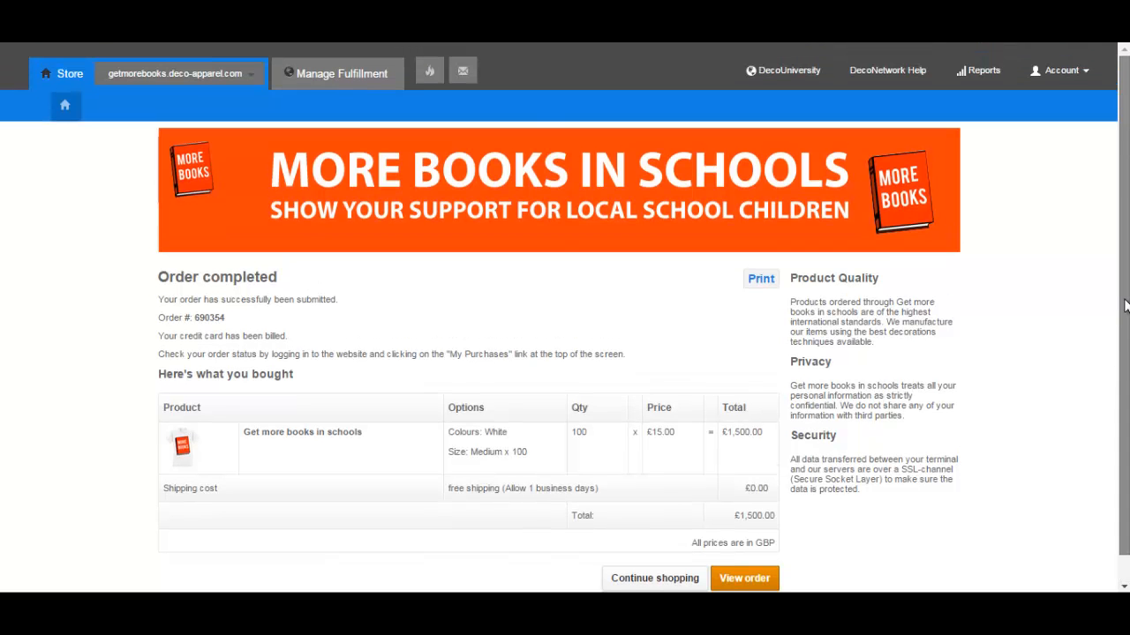
{"action": "left_click", "coordinate": [344, 76]}
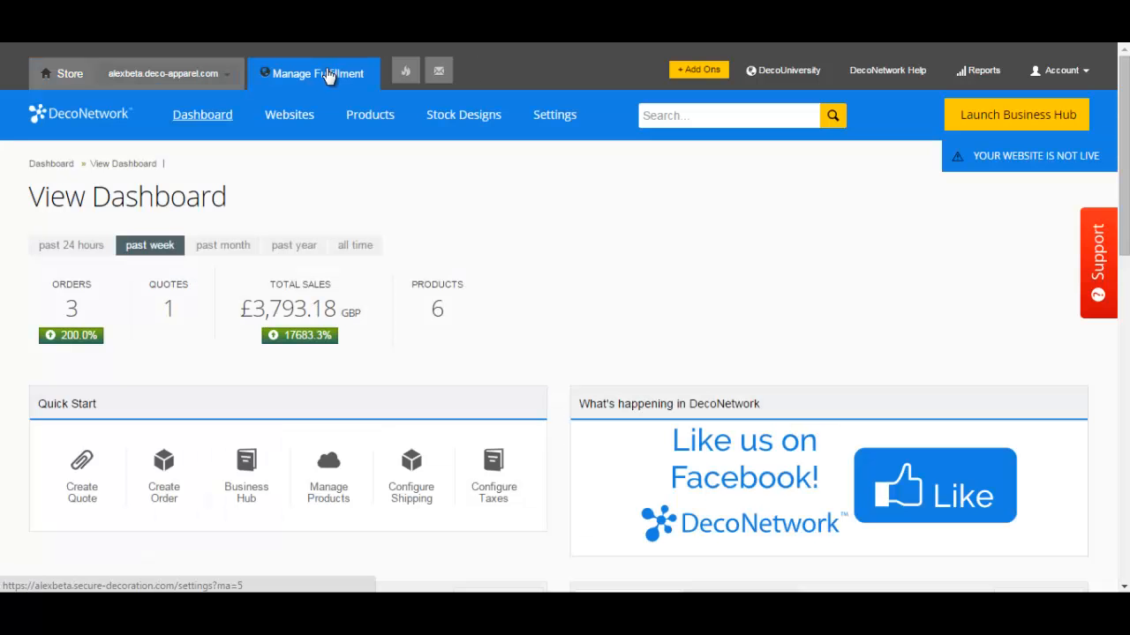
{"action": "left_click", "coordinate": [1015, 116]}
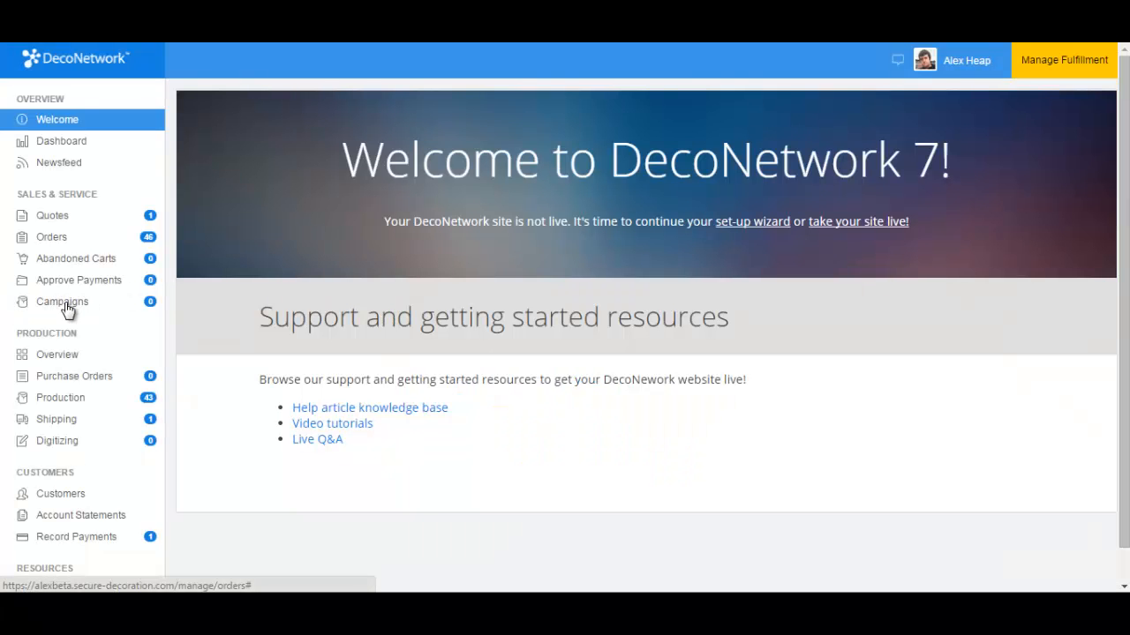
{"action": "left_click", "coordinate": [67, 310]}
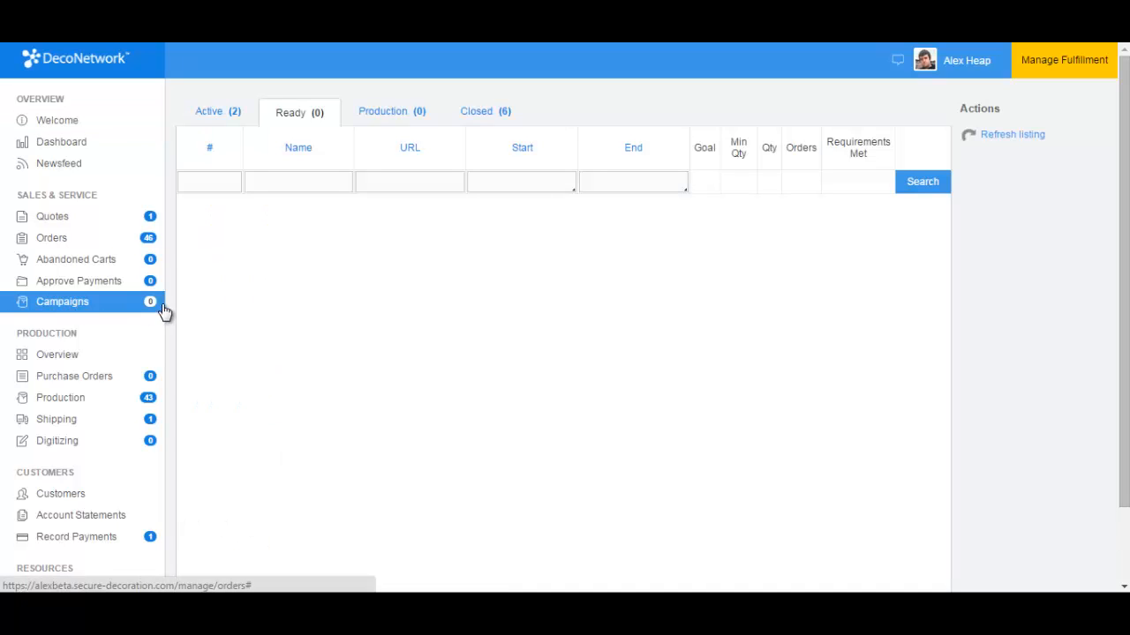
Show active campaigns and open campaign 322 to see its paid 100-shirt order
{"action": "left_click", "coordinate": [216, 118]}
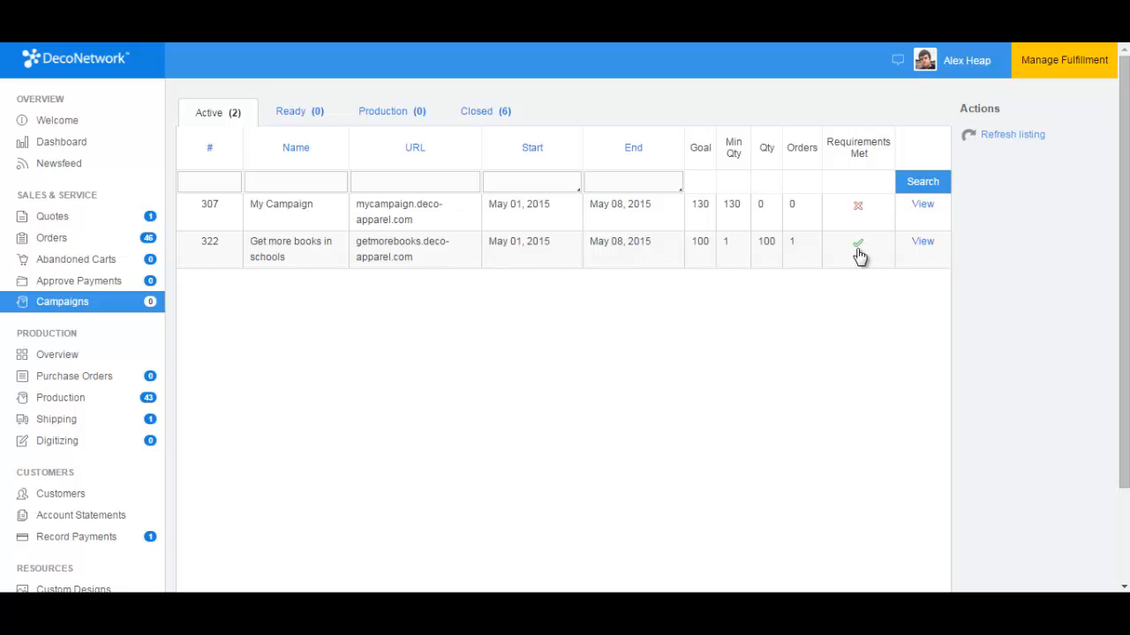
{"action": "left_click", "coordinate": [924, 243]}
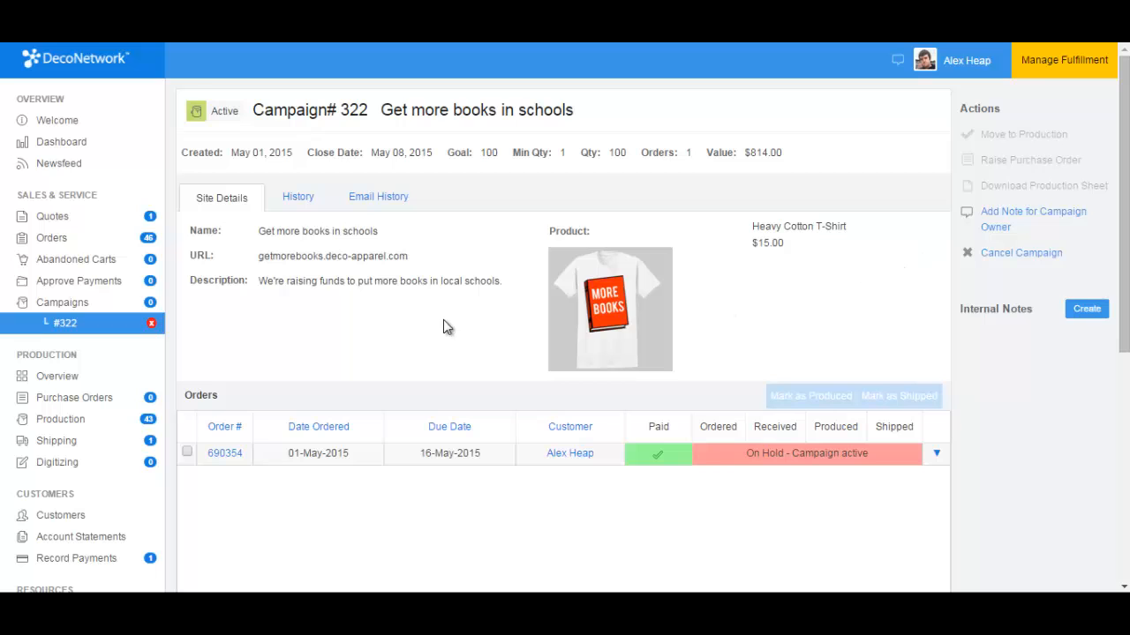
{"action": "scroll", "coordinate": [1127, 181], "scroll_direction": "down", "scroll_amount": 2}
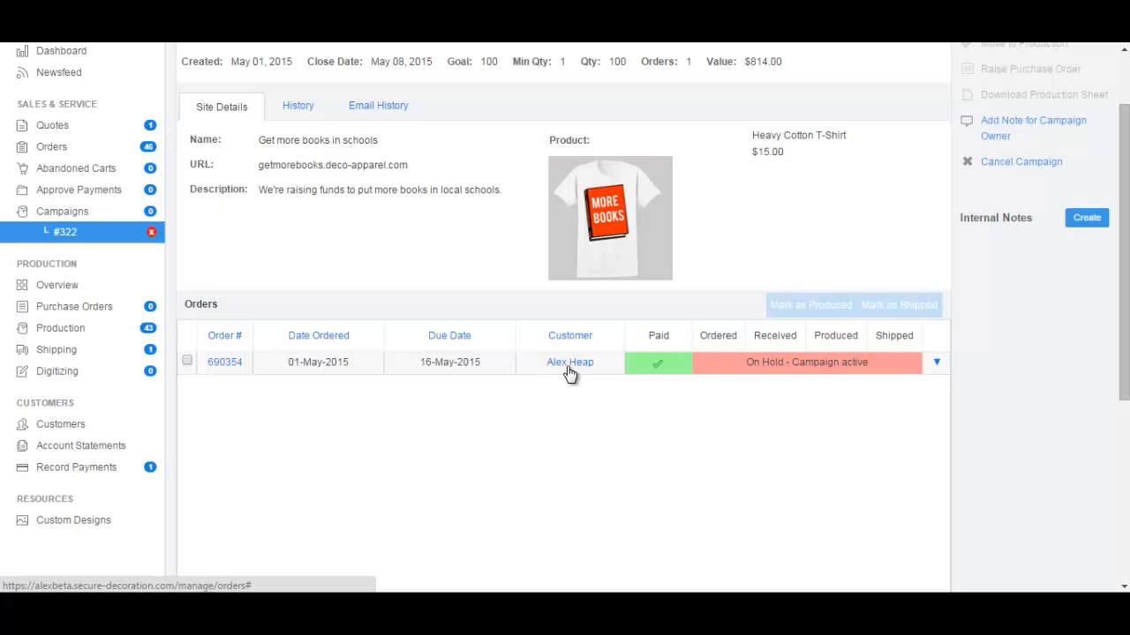
{"action": "scroll", "coordinate": [395, 273], "scroll_direction": "up", "scroll_amount": 2}
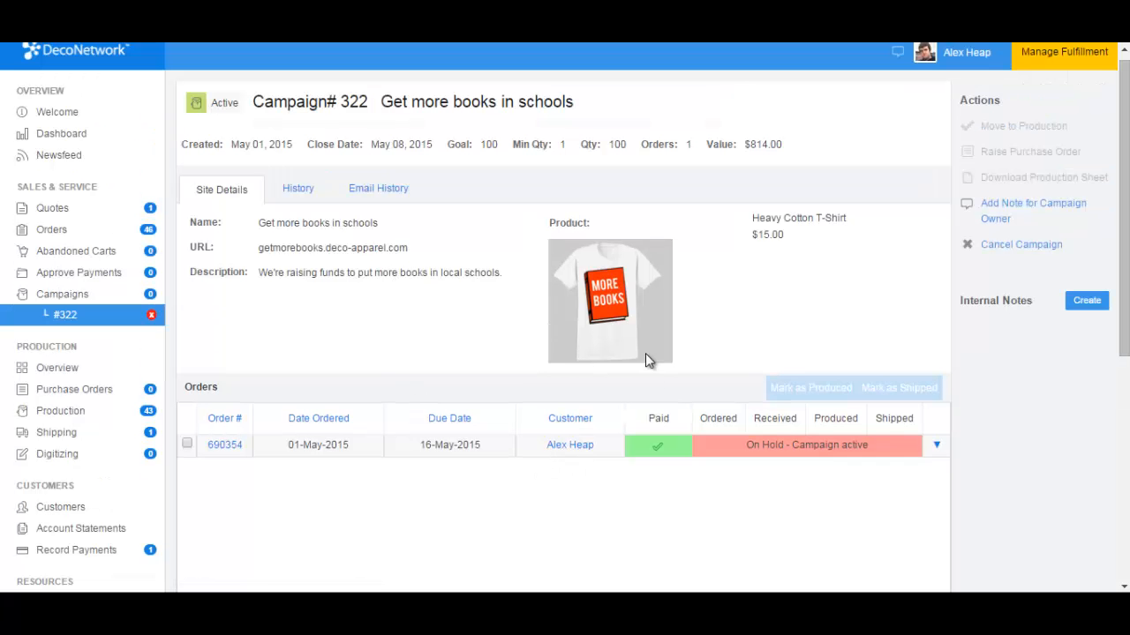